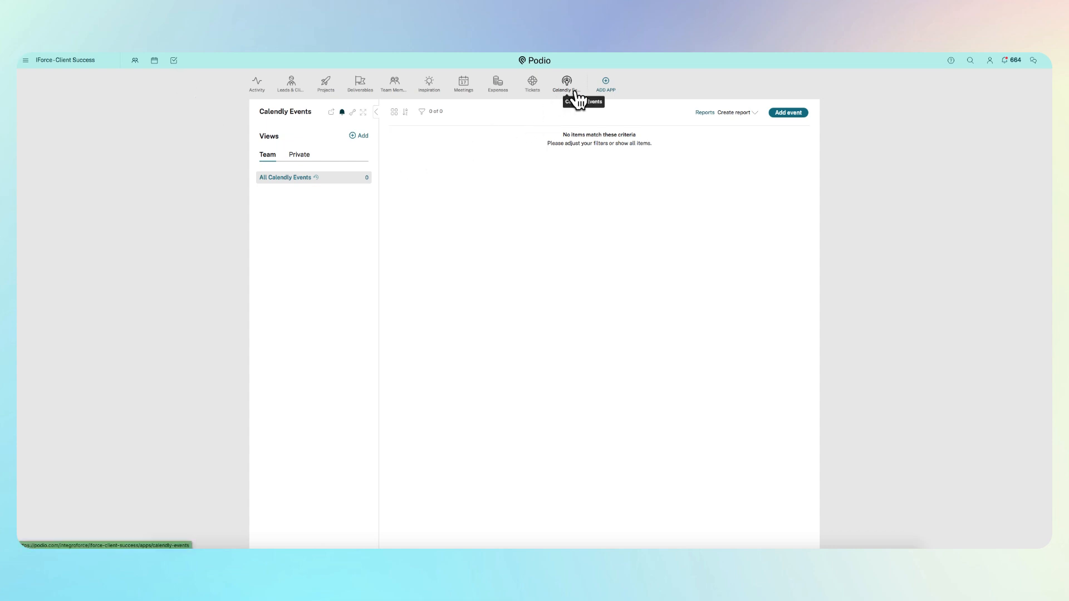
- Examine the fields in the Calendly Events app's template, then close the template editor
{"action": "left_click", "coordinate": [353, 113]}
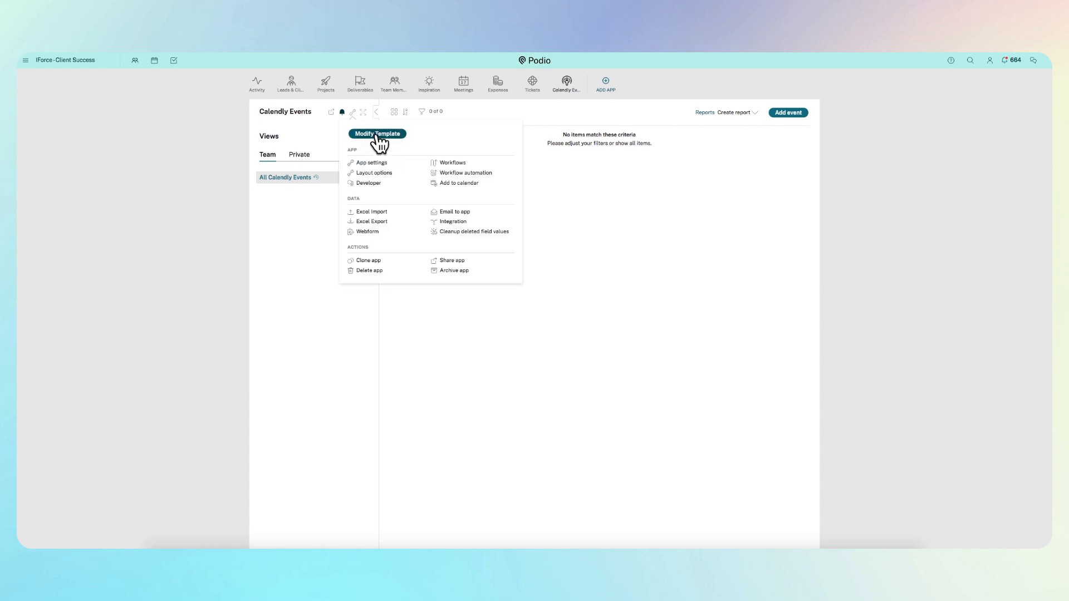
{"action": "left_click", "coordinate": [377, 134]}
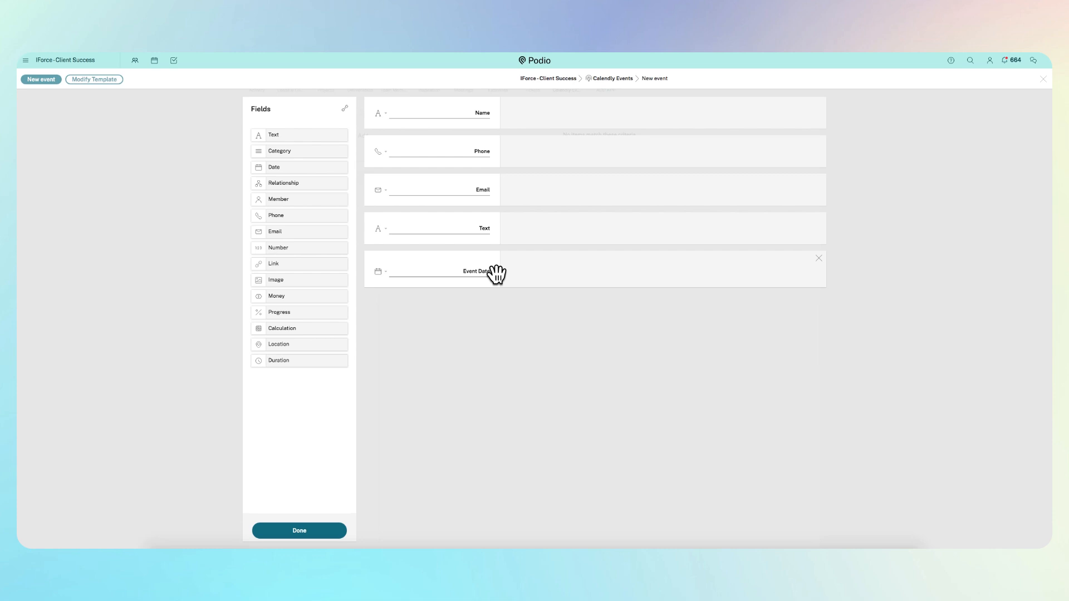
{"action": "left_click", "coordinate": [1045, 80]}
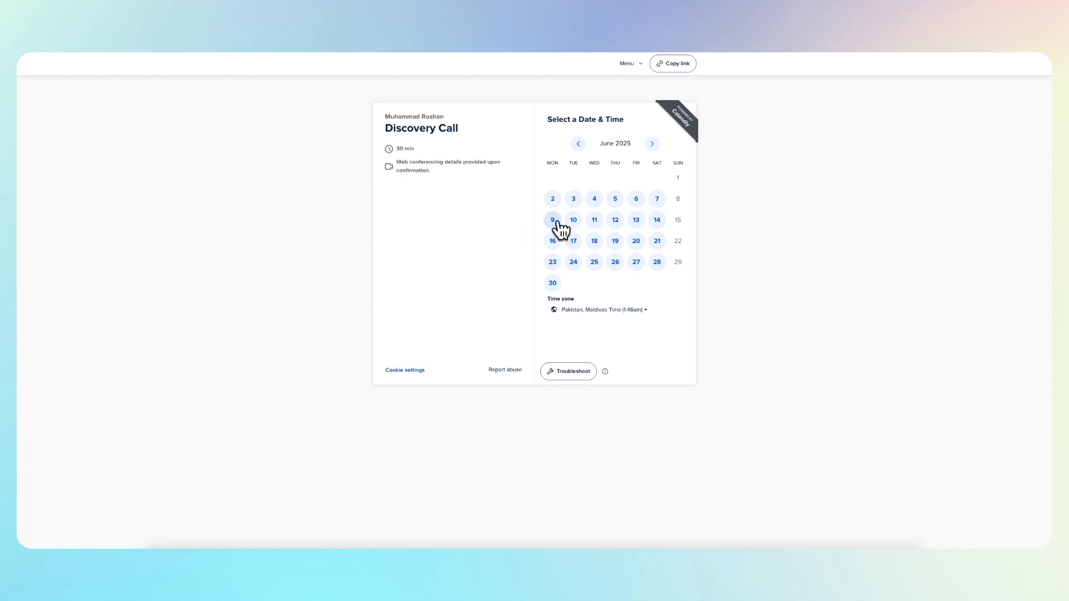
- Switch to the Calendly booking page, choose Monday, June 9 at 3:00pm for the Discovery Call, and continue to the booking details
{"action": "left_click", "coordinate": [553, 222]}
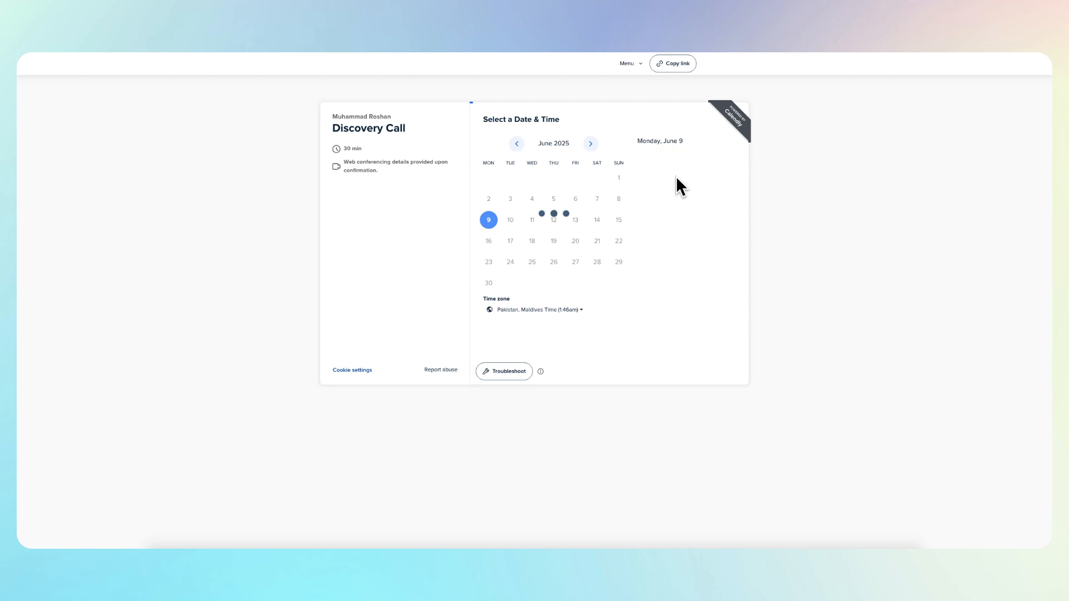
{"action": "left_click", "coordinate": [694, 176]}
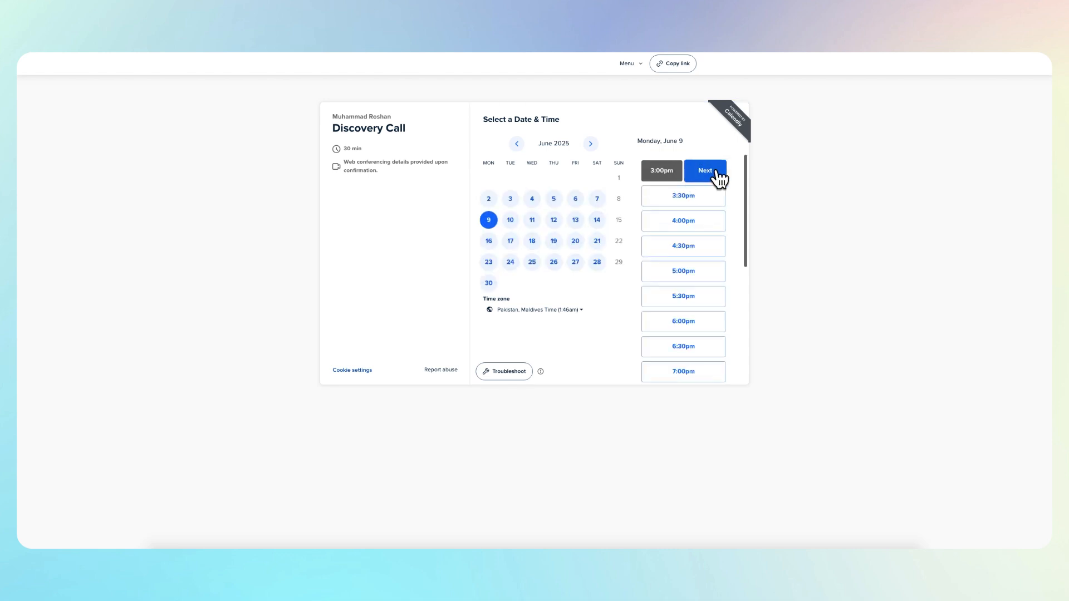
{"action": "left_click", "coordinate": [717, 175]}
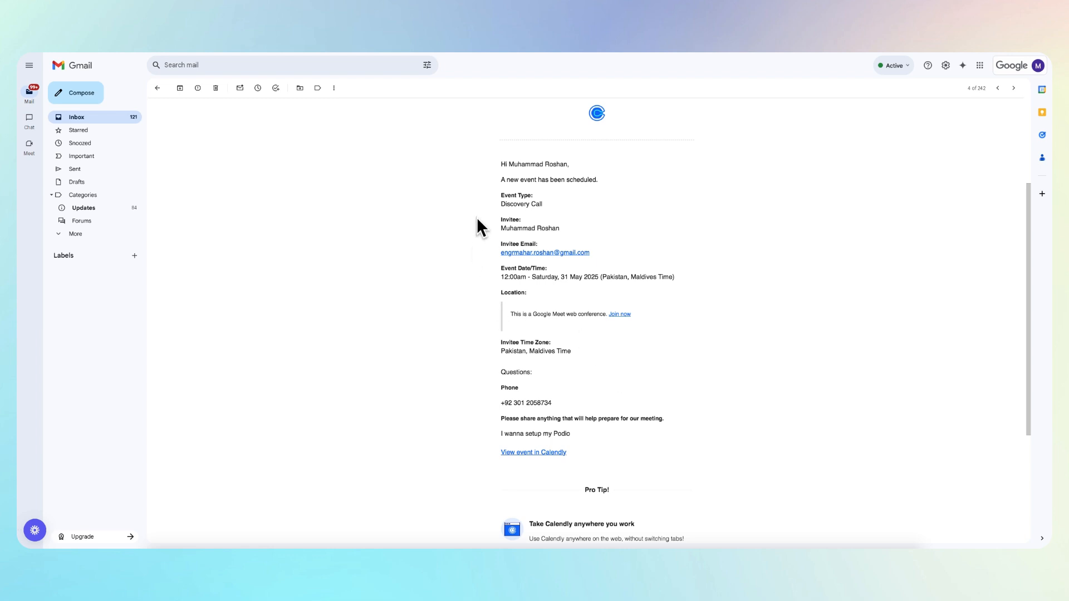
- Switch to the Make scenario, open the Gmail trigger's settings, and examine the Calendly sender address in the notification email
{"action": "left_click", "coordinate": [467, 52]}
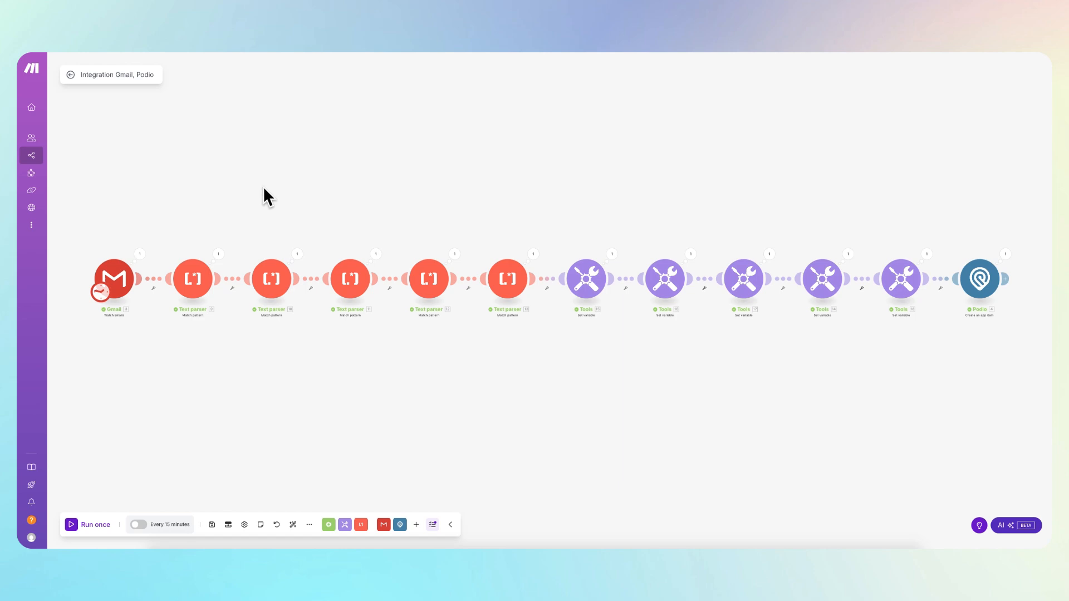
{"action": "left_click", "coordinate": [122, 283]}
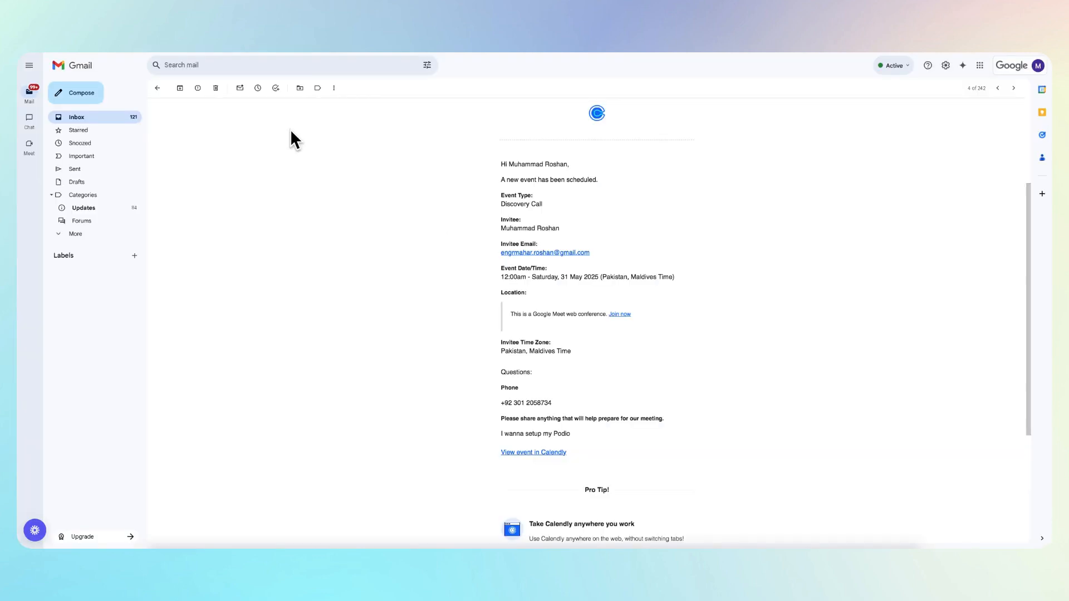
{"action": "scroll", "coordinate": [292, 162], "scroll_direction": "up", "scroll_amount": 3}
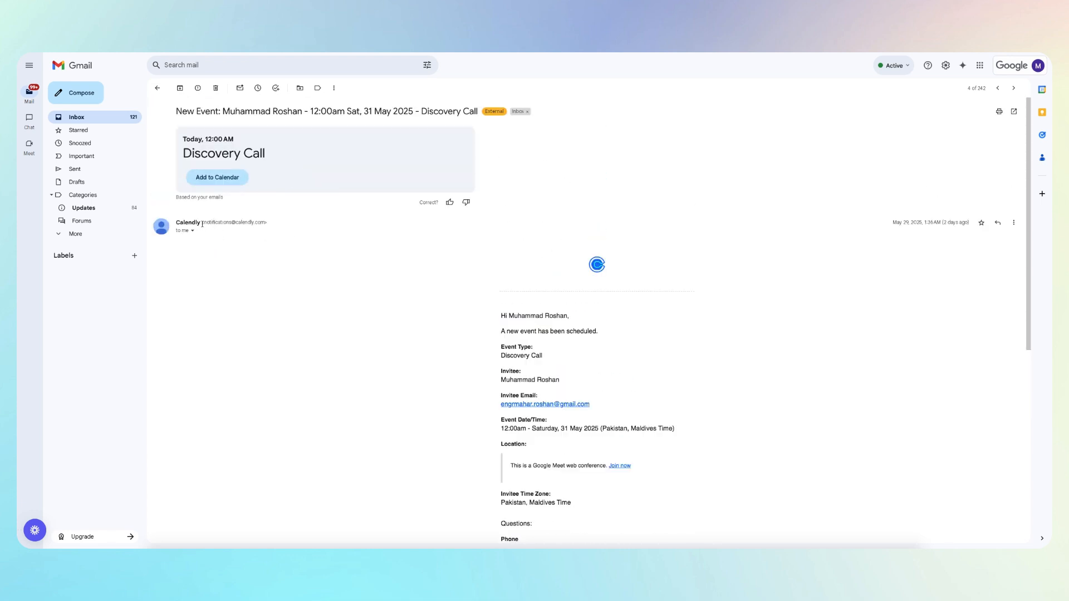
{"action": "left_click_drag", "start_coordinate": [204, 224], "coordinate": [263, 224]}
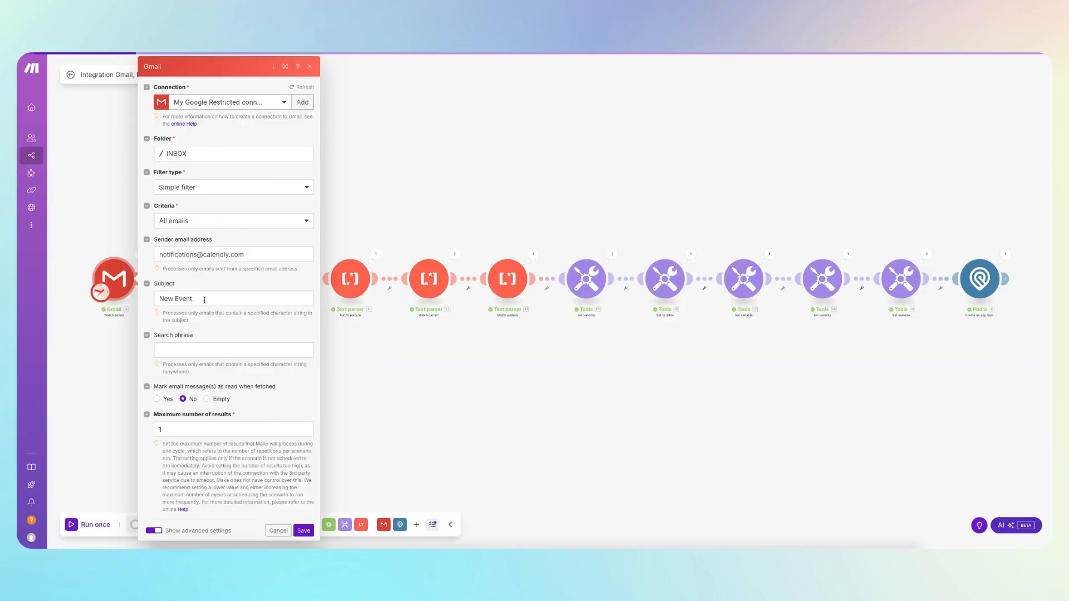
- Compare the Gmail trigger's "New Event:" subject filter with the notification email's subject line, and save the module
{"action": "left_click_drag", "start_coordinate": [193, 299], "coordinate": [159, 298]}
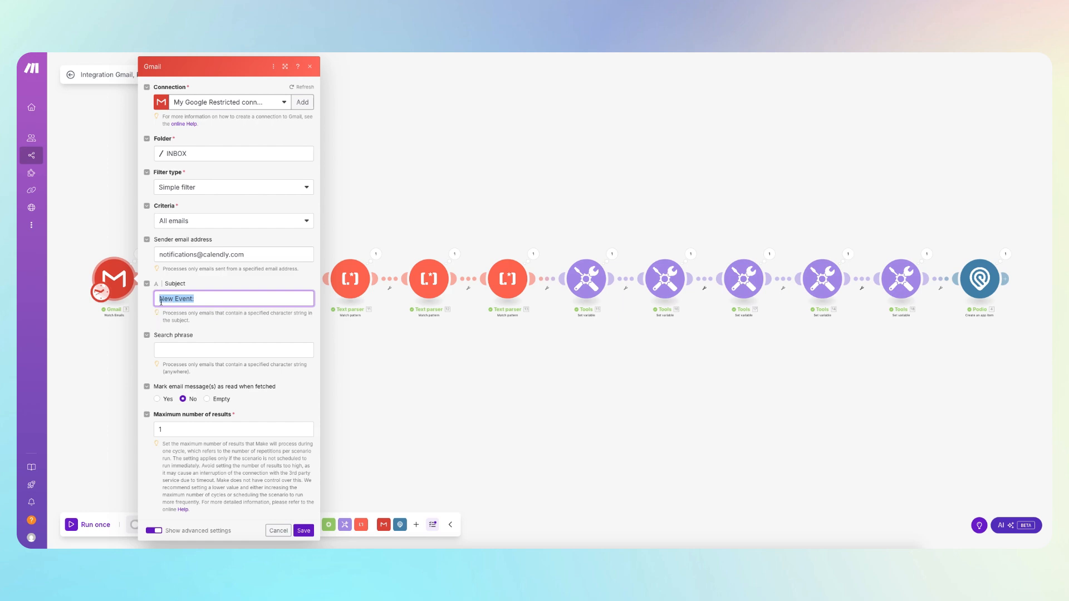
{"action": "left_click", "coordinate": [209, 299]}
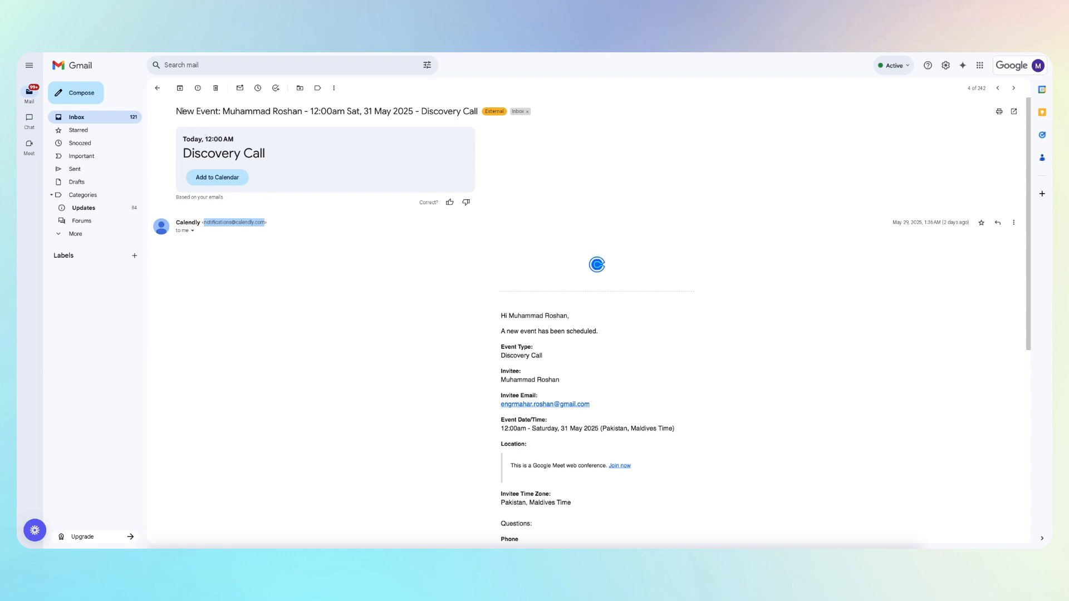
{"action": "left_click_drag", "start_coordinate": [176, 112], "coordinate": [221, 113]}
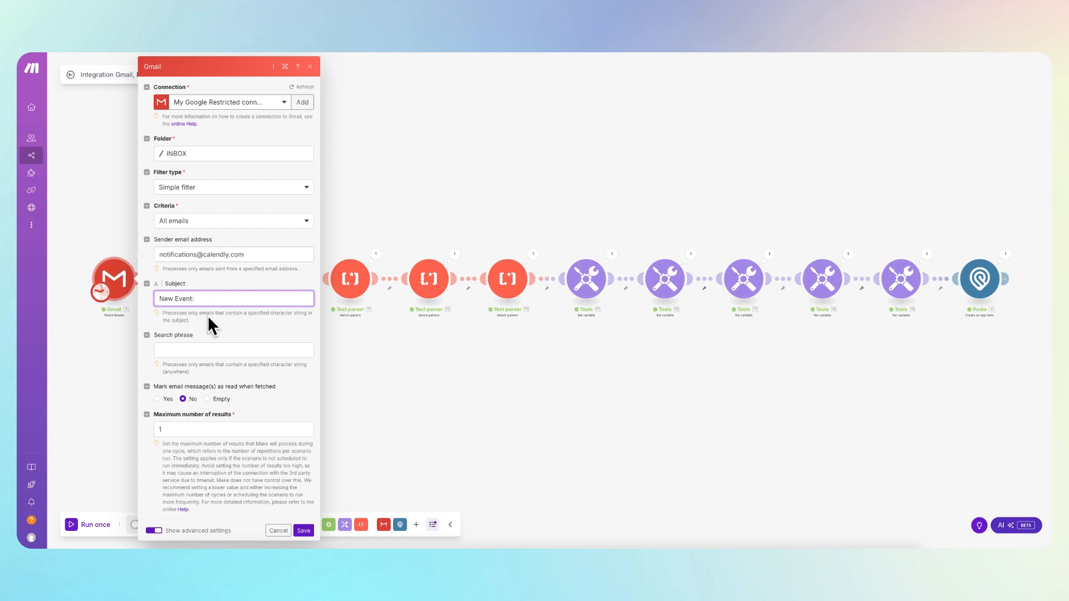
{"action": "left_click", "coordinate": [302, 531]}
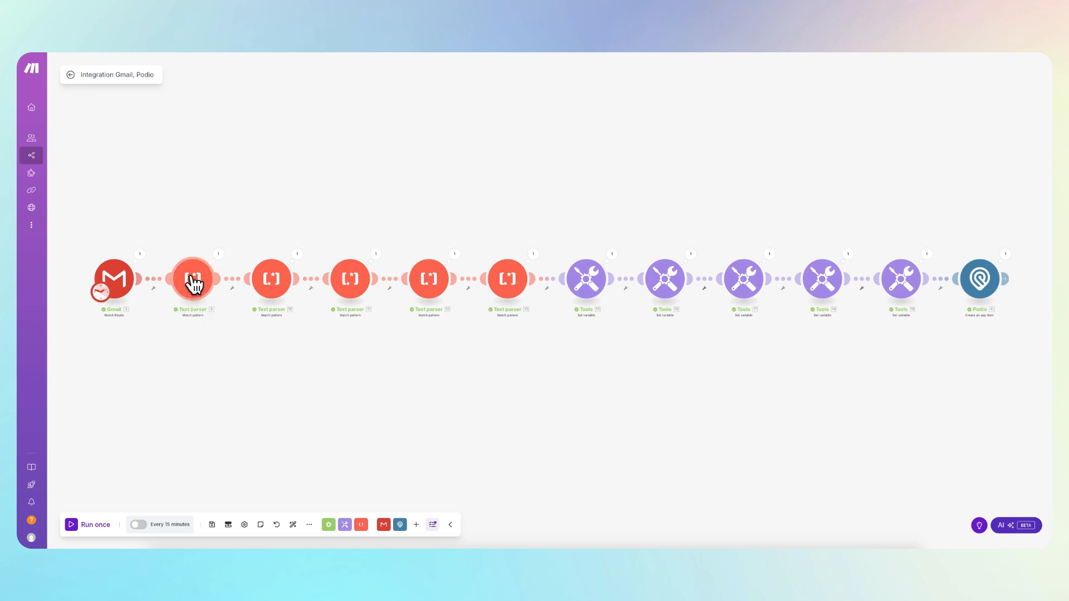
- Examine the first Text parser's invitee pattern and text source against the Calendly email body, and close it without saving
{"action": "left_click", "coordinate": [193, 284]}
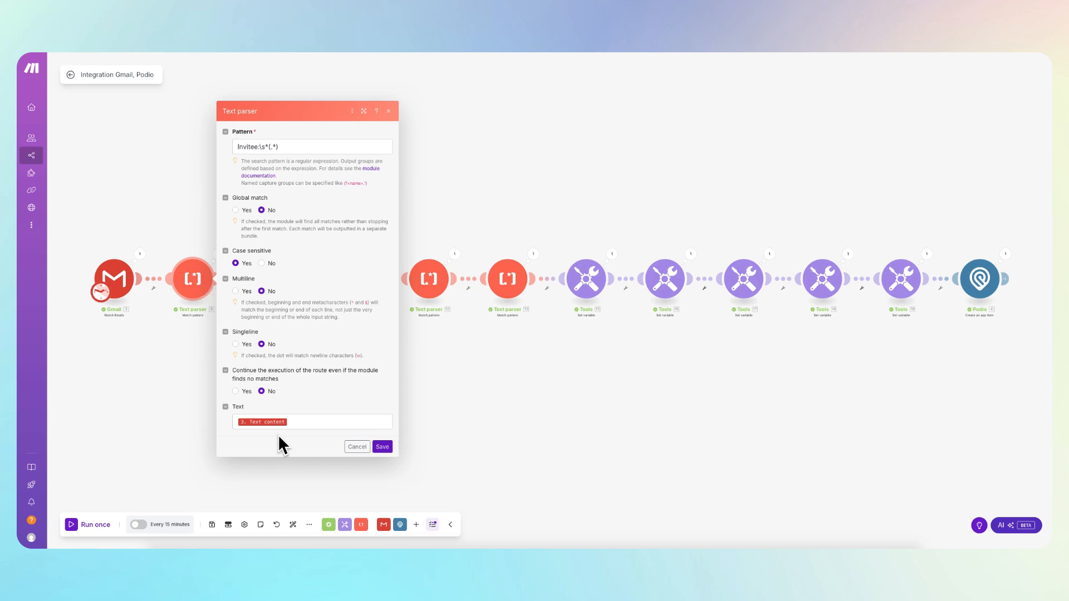
{"action": "left_click", "coordinate": [296, 421]}
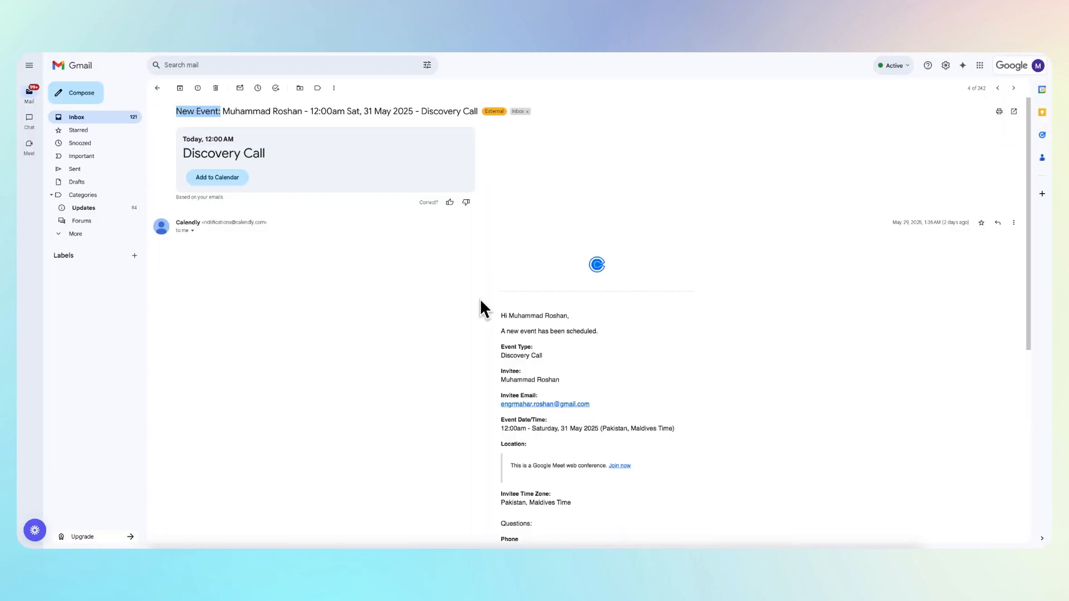
{"action": "scroll", "coordinate": [480, 299], "scroll_direction": "down", "scroll_amount": 3}
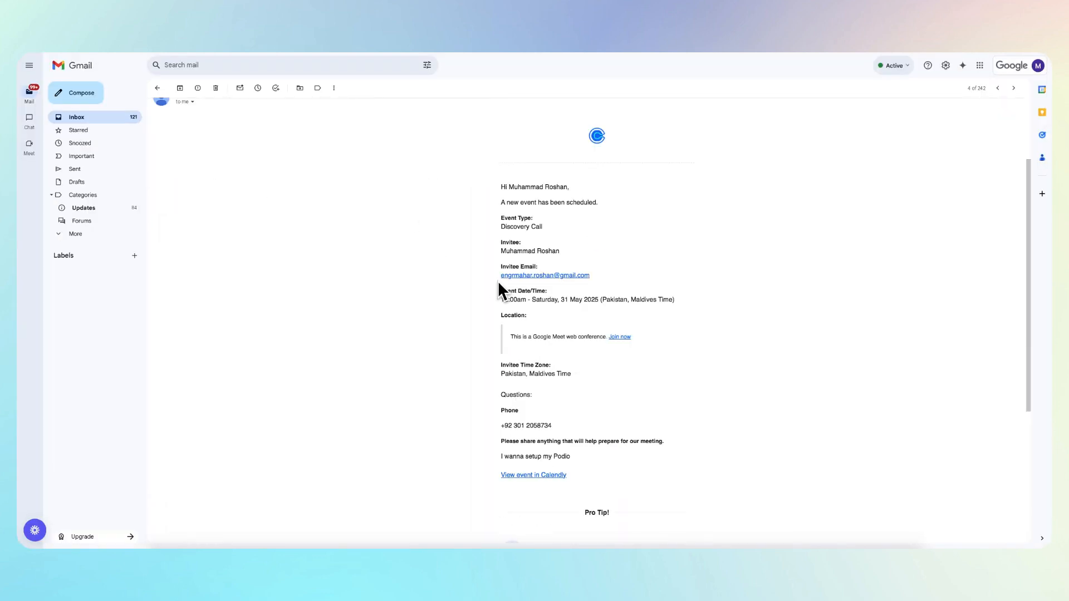
{"action": "left_click_drag", "start_coordinate": [498, 167], "coordinate": [579, 440]}
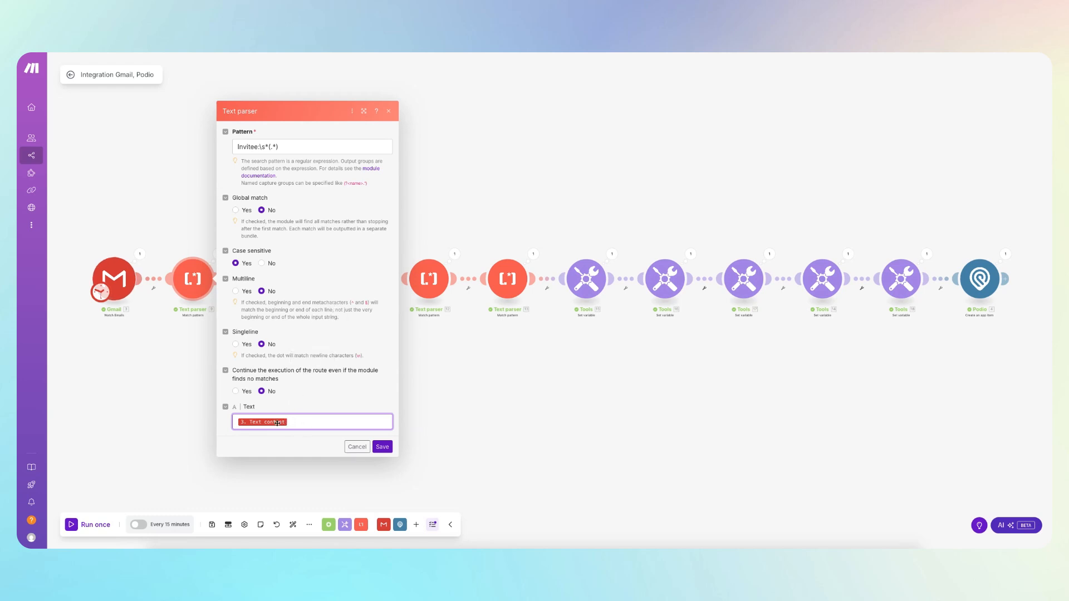
{"action": "left_click", "coordinate": [355, 449]}
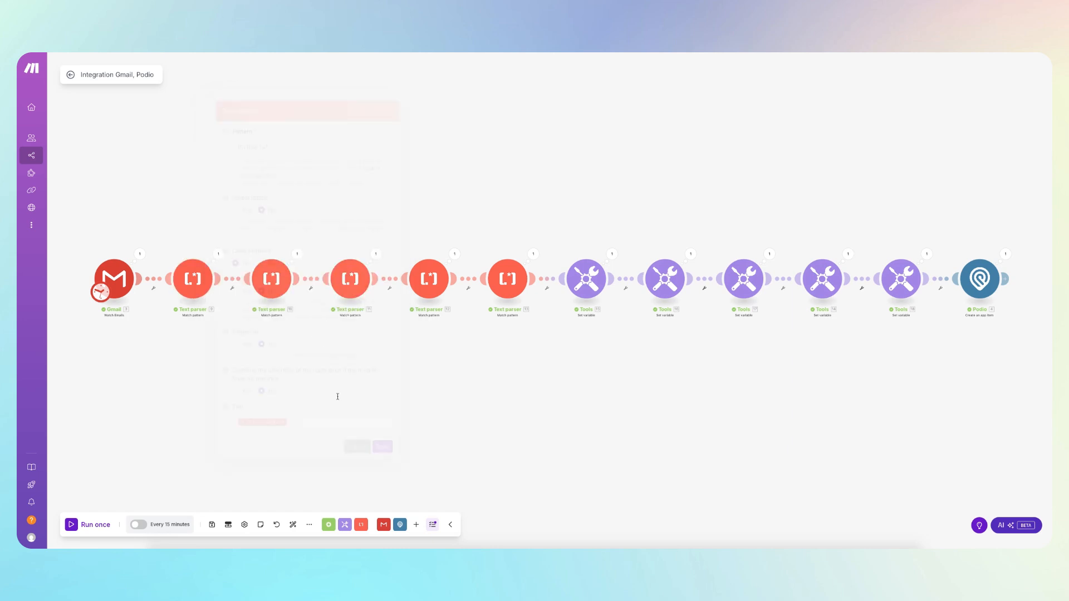
- Examine the match patterns of the invitee email and phone Text parsers, rechecking the first parser's invitee pattern for comparison
{"action": "left_click", "coordinate": [274, 280]}
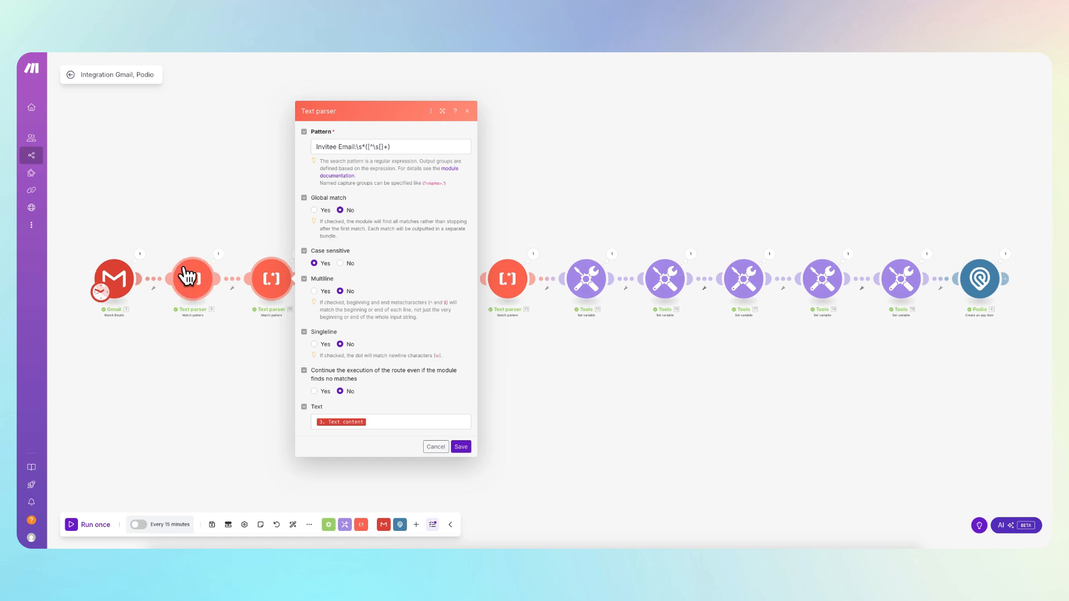
{"action": "left_click", "coordinate": [194, 283]}
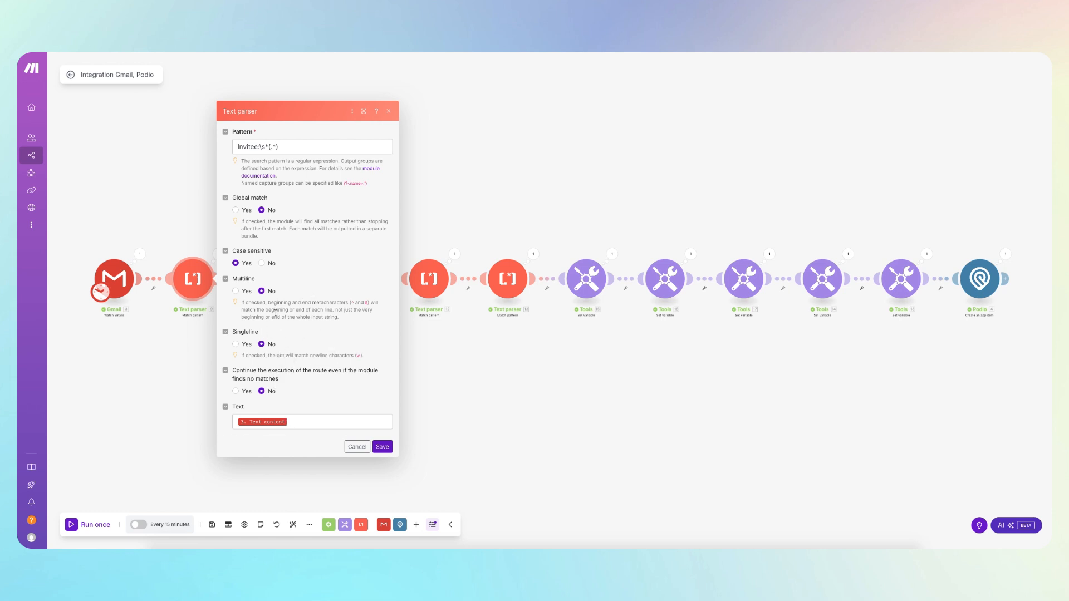
{"action": "left_click", "coordinate": [161, 390]}
{"action": "left_click", "coordinate": [276, 281]}
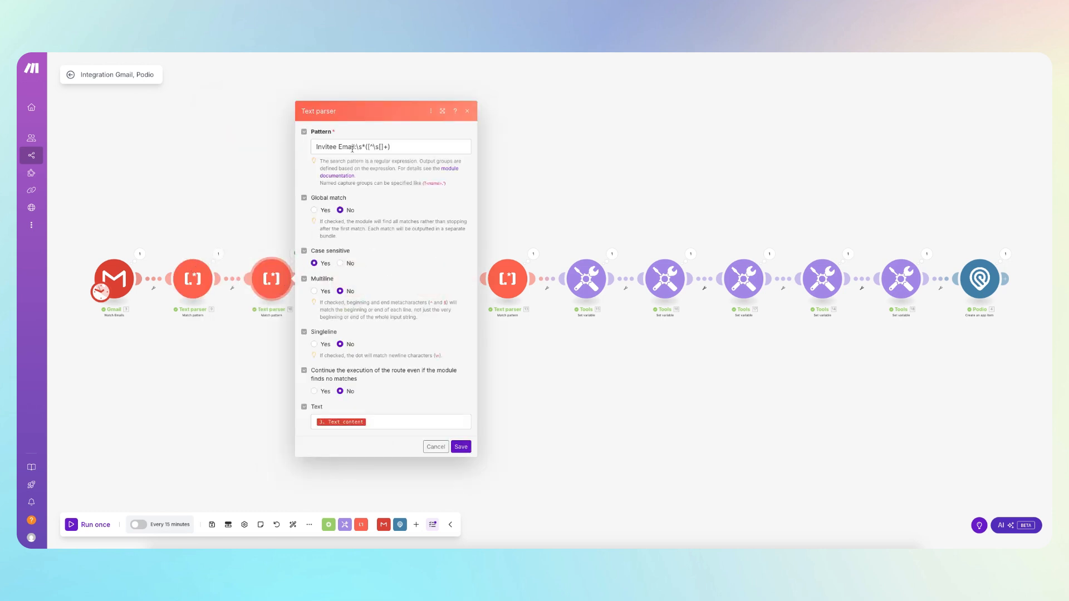
{"action": "left_click_drag", "start_coordinate": [390, 146], "coordinate": [357, 148]}
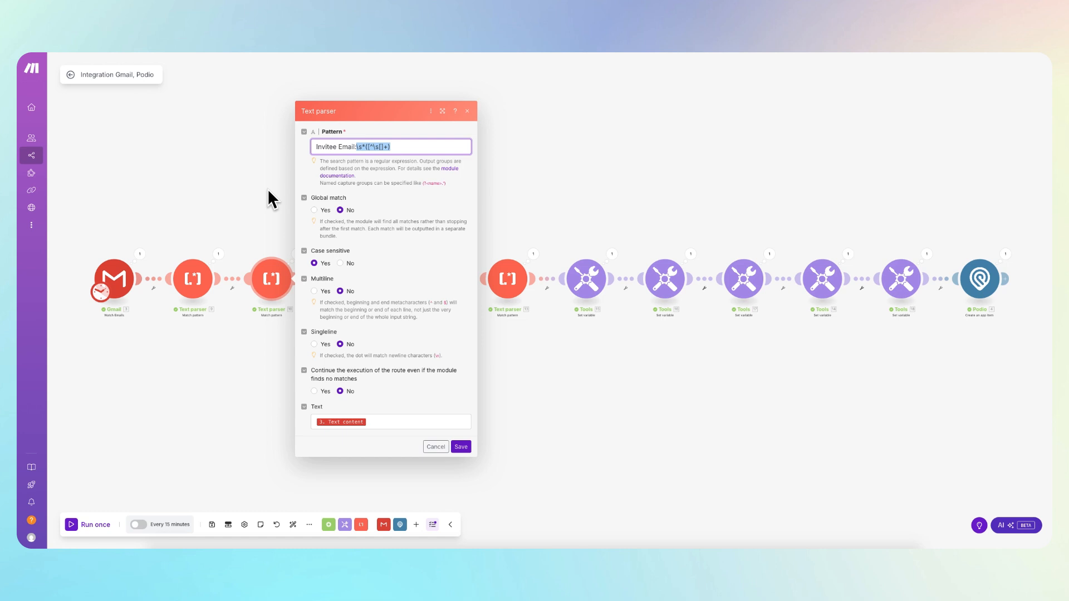
{"action": "left_click", "coordinate": [406, 146]}
{"action": "left_click", "coordinate": [248, 184]}
{"action": "left_click", "coordinate": [356, 284]}
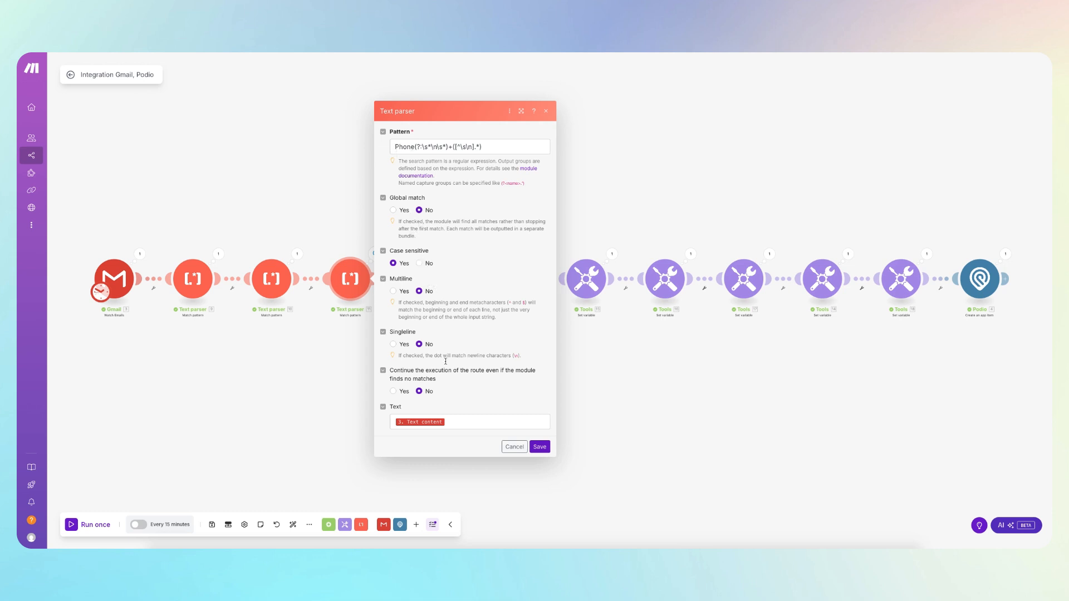
{"action": "left_click", "coordinate": [309, 373]}
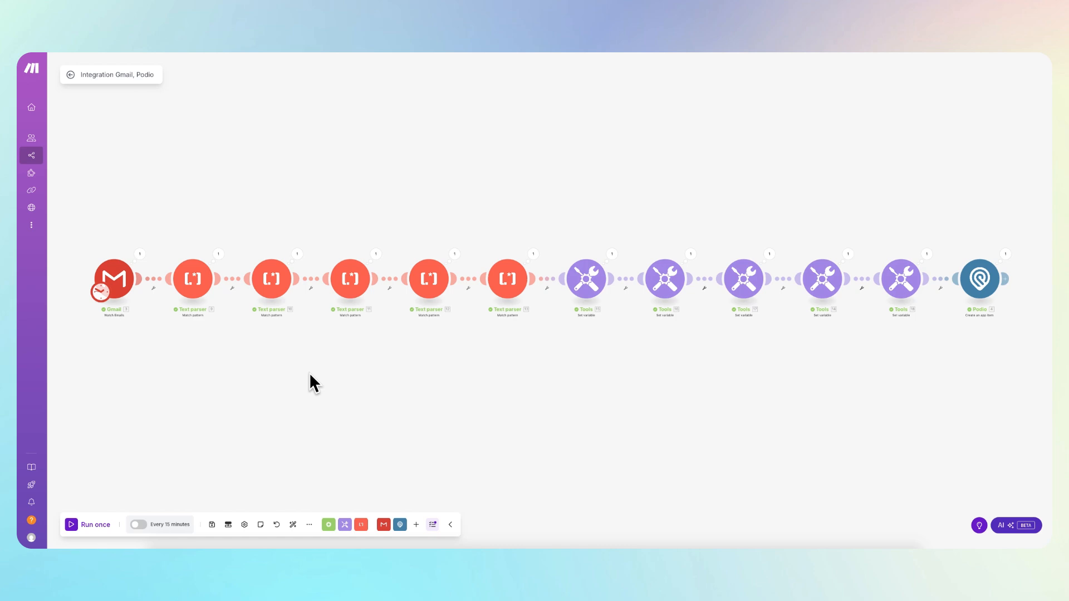
- Compare the fourth Text parser's "Please share anything" pattern with that question and its answer in the Calendly email
{"action": "left_click", "coordinate": [428, 288]}
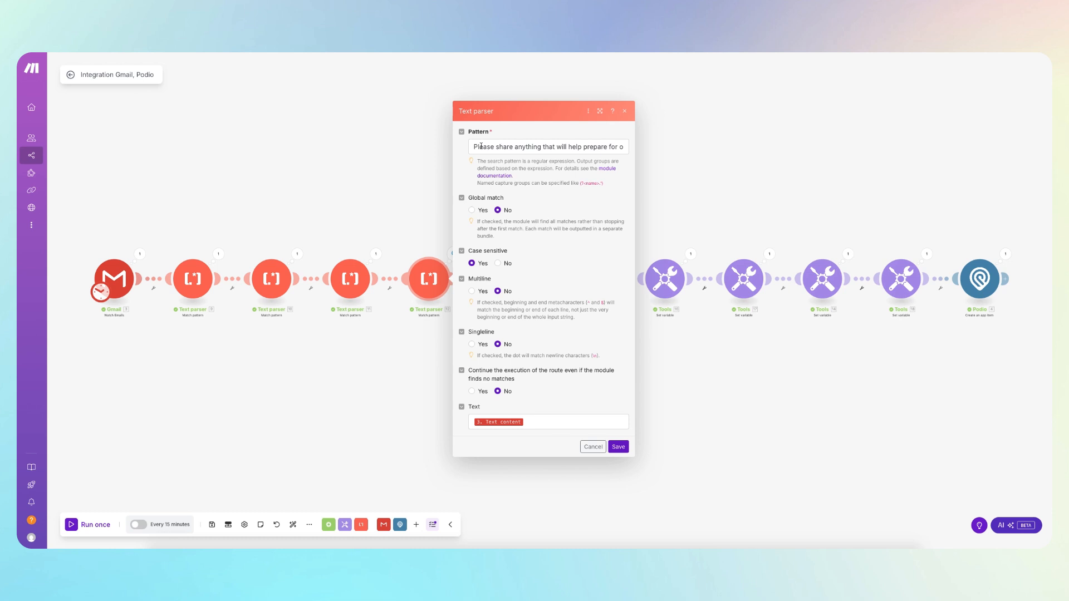
{"action": "left_click_drag", "start_coordinate": [474, 146], "coordinate": [614, 144]}
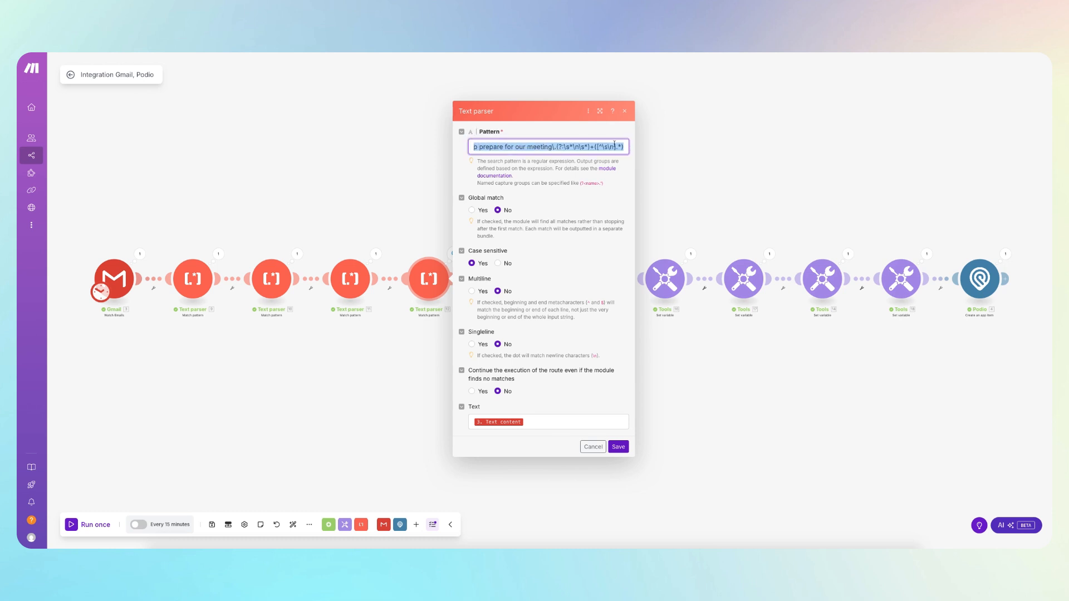
{"action": "left_click", "coordinate": [403, 40]}
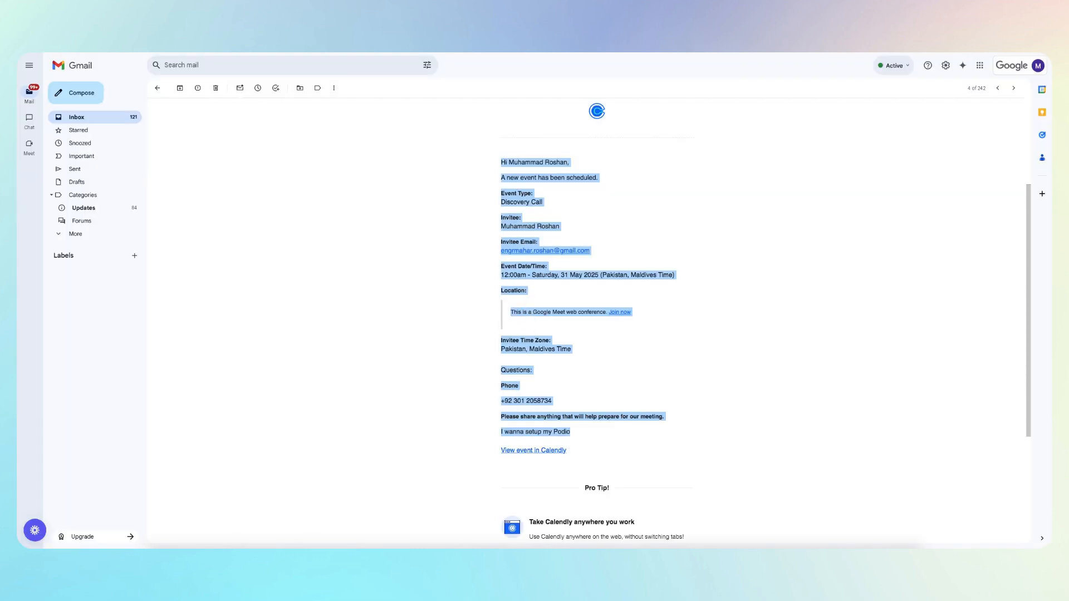
{"action": "left_click", "coordinate": [463, 410]}
{"action": "left_click_drag", "start_coordinate": [501, 418], "coordinate": [666, 432]}
{"action": "left_click", "coordinate": [461, 39]}
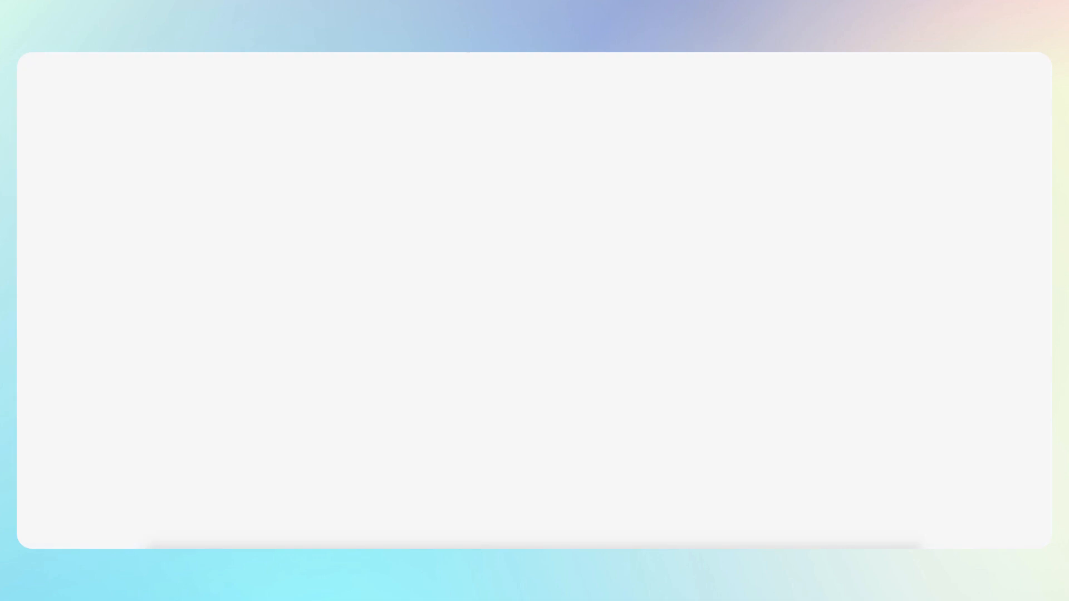
{"action": "left_click", "coordinate": [403, 238]}
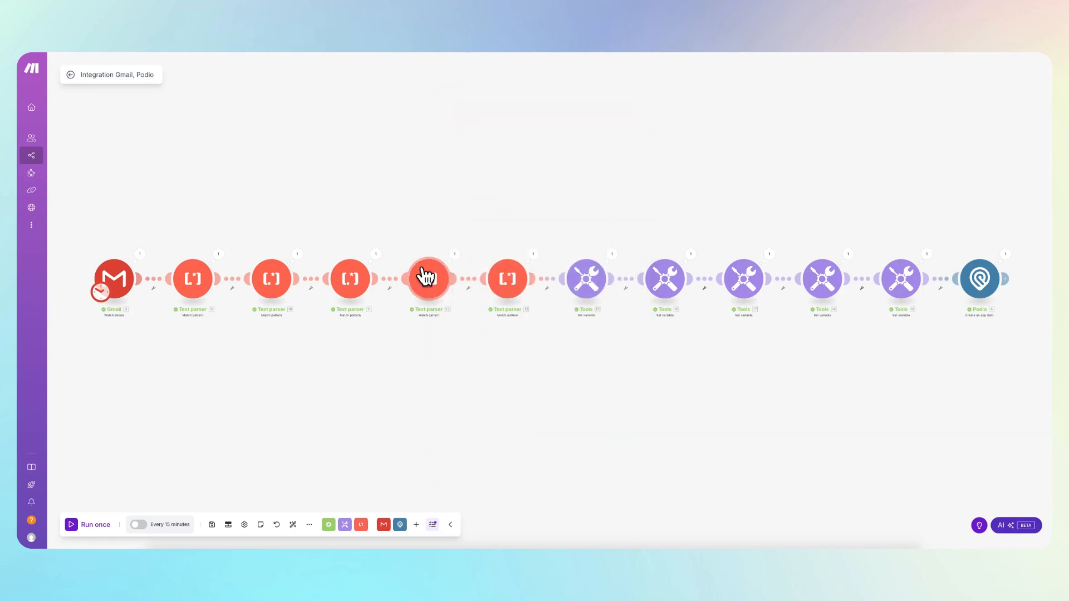
- Examine the regular expression after "Event Date/Time:" in the fifth Text parser, and close it without saving
{"action": "left_click", "coordinate": [504, 281]}
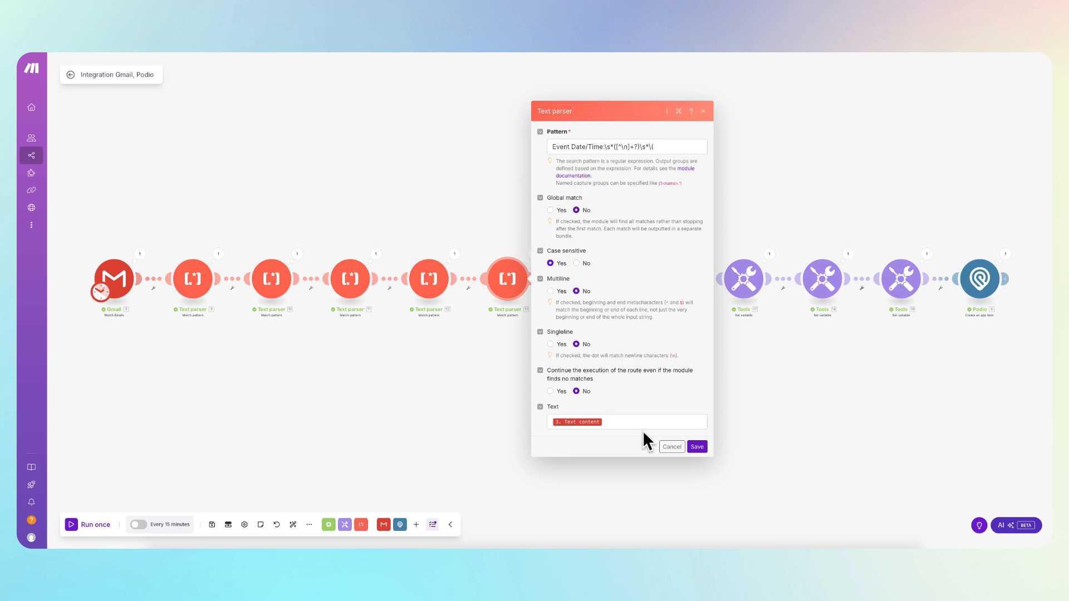
{"action": "left_click_drag", "start_coordinate": [655, 147], "coordinate": [604, 146]}
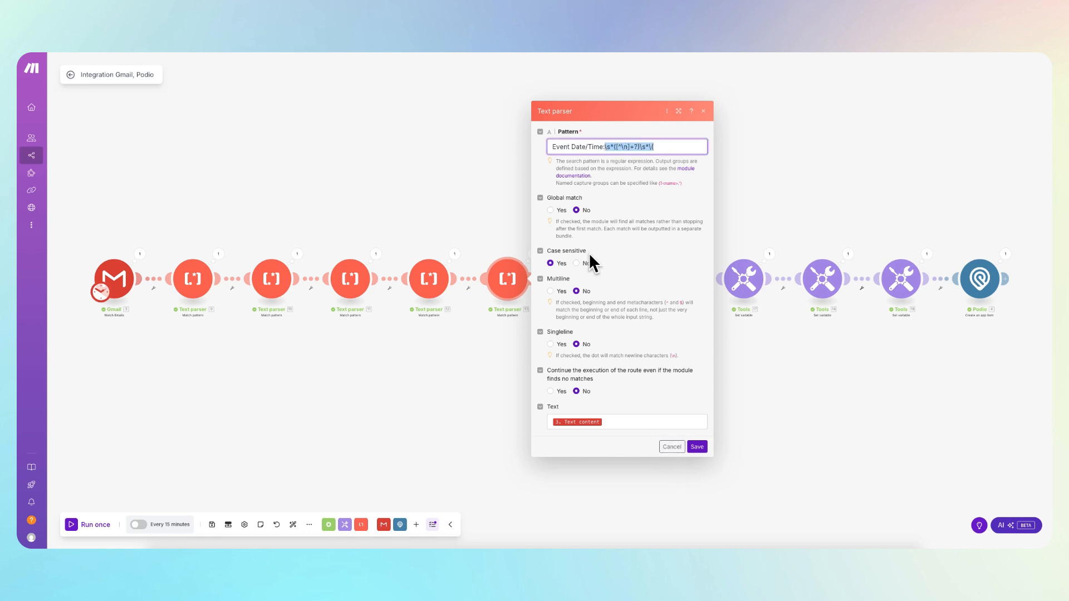
{"action": "left_click", "coordinate": [672, 447]}
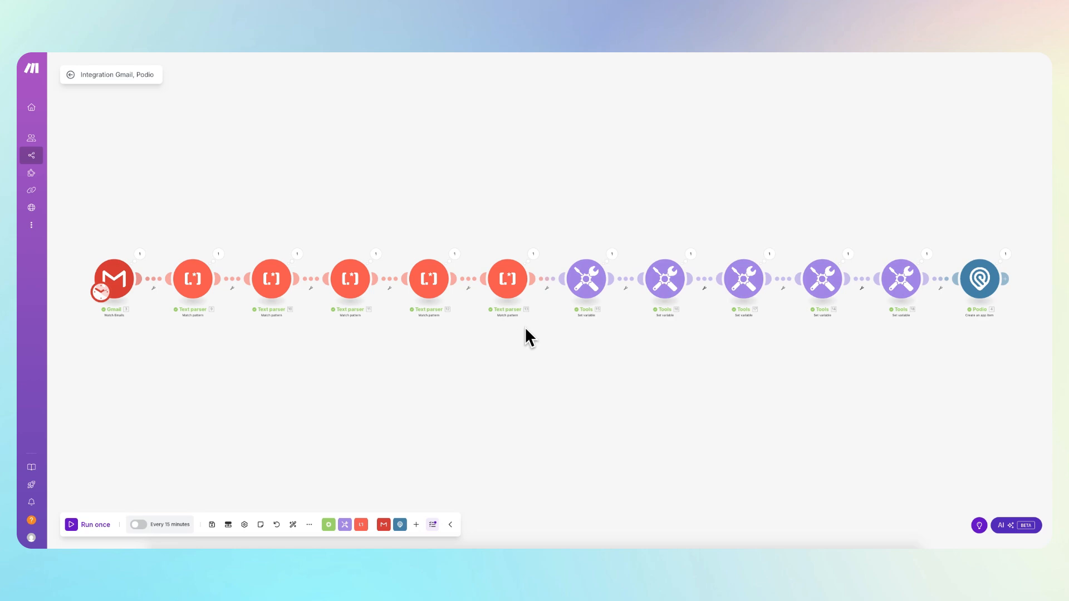
- Examine the split_date_time variable's split formula and the date-time string output by the fifth Text parser
{"action": "left_click", "coordinate": [585, 284]}
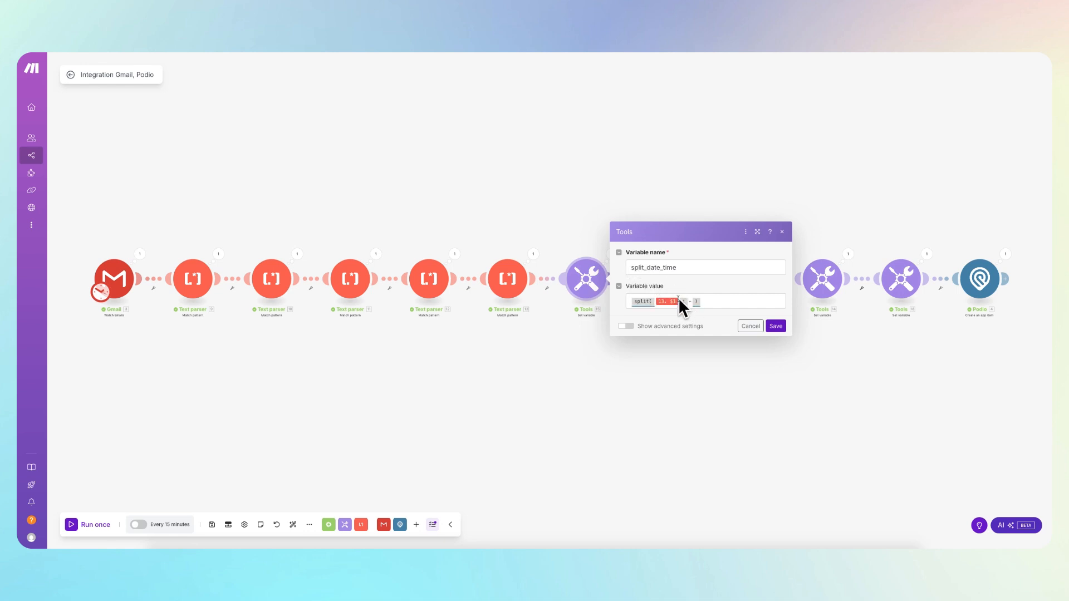
{"action": "left_click", "coordinate": [534, 255]}
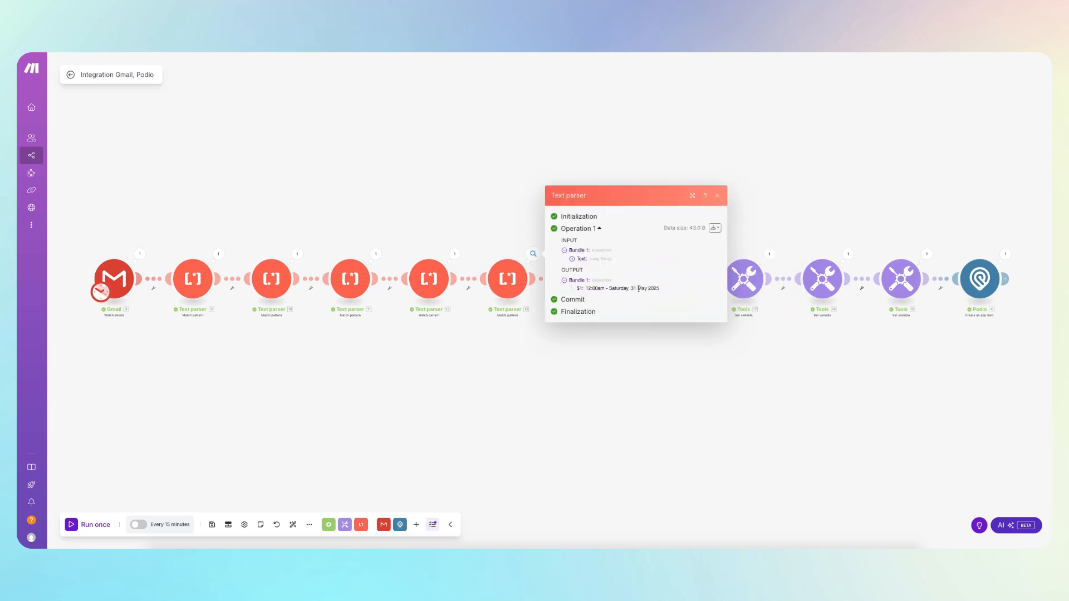
{"action": "left_click_drag", "start_coordinate": [586, 290], "coordinate": [607, 290]}
{"action": "left_click", "coordinate": [591, 360]}
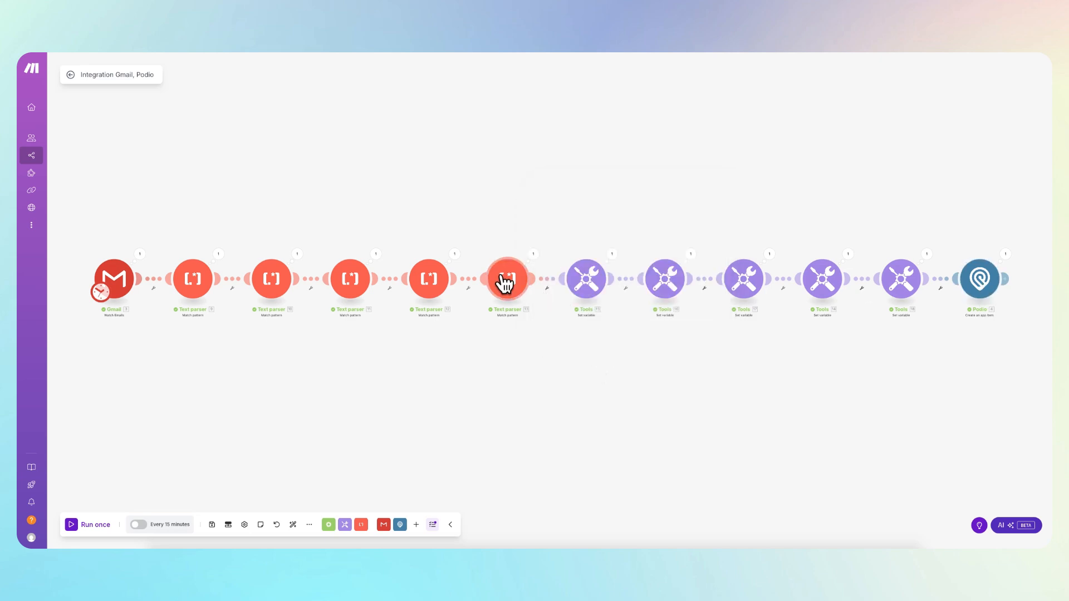
- Compare the separator in the split_date_time formula with the time and date parts of the fifth Text parser's output
{"action": "left_click", "coordinate": [590, 278]}
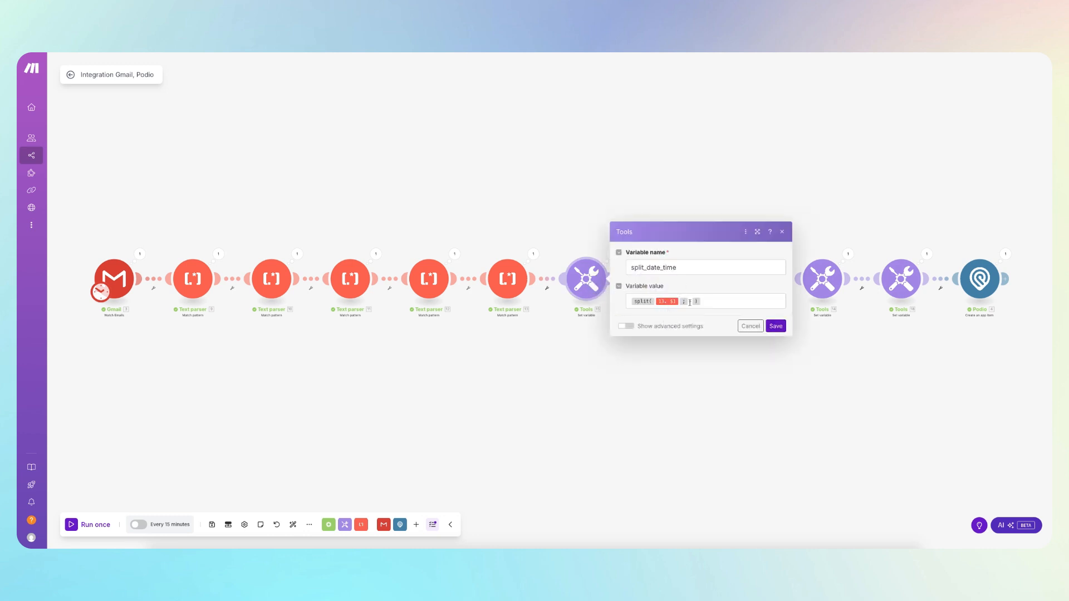
{"action": "left_click", "coordinate": [535, 255]}
{"action": "left_click_drag", "start_coordinate": [660, 288], "coordinate": [593, 288]}
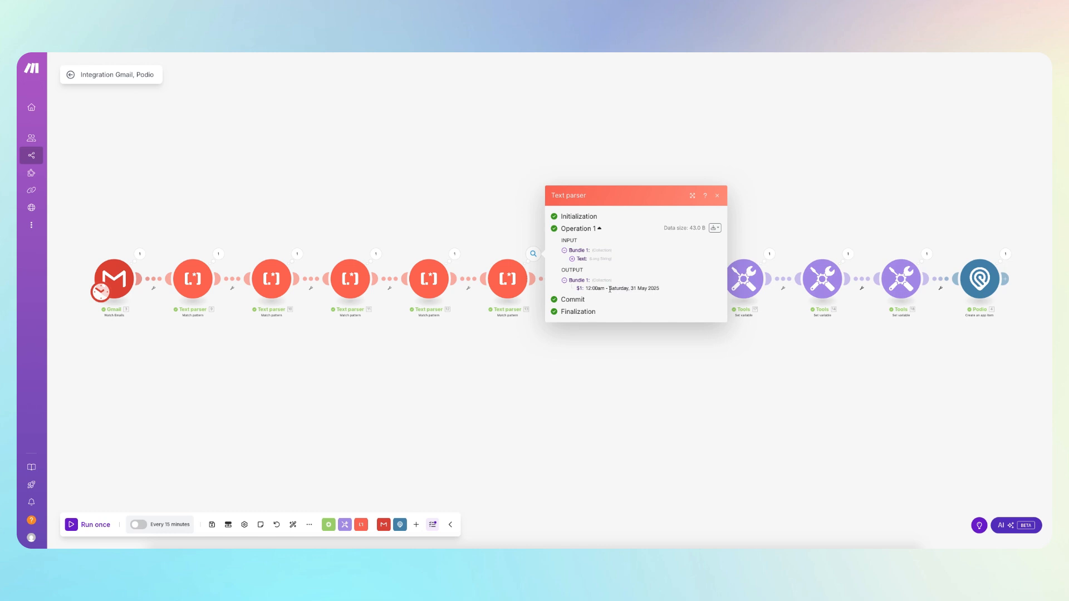
{"action": "double_click", "coordinate": [616, 288]}
{"action": "left_click_drag", "start_coordinate": [642, 290], "coordinate": [656, 289]}
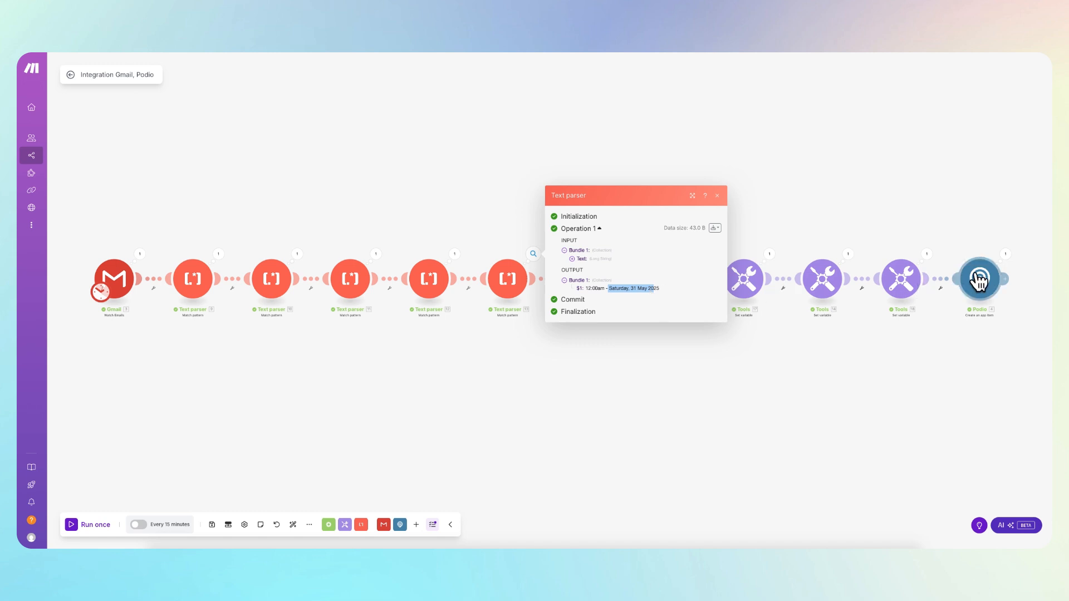
{"action": "left_click", "coordinate": [543, 352]}
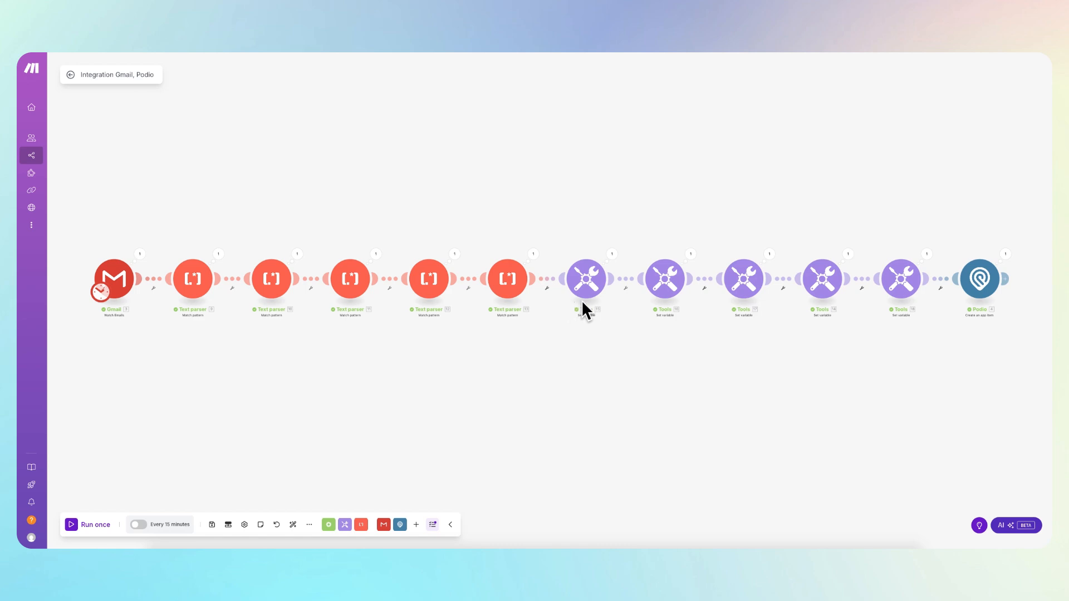
- Examine the second Set variable module, comparing it with the weekday and date parts of the fifth Text parser's output
{"action": "left_click", "coordinate": [662, 283]}
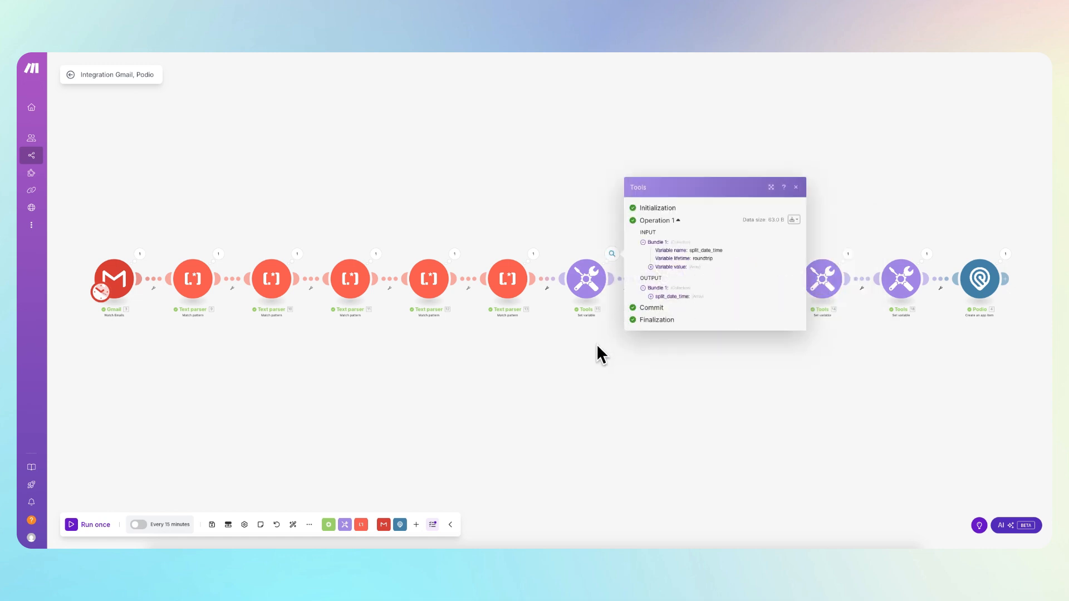
{"action": "left_click", "coordinate": [531, 255]}
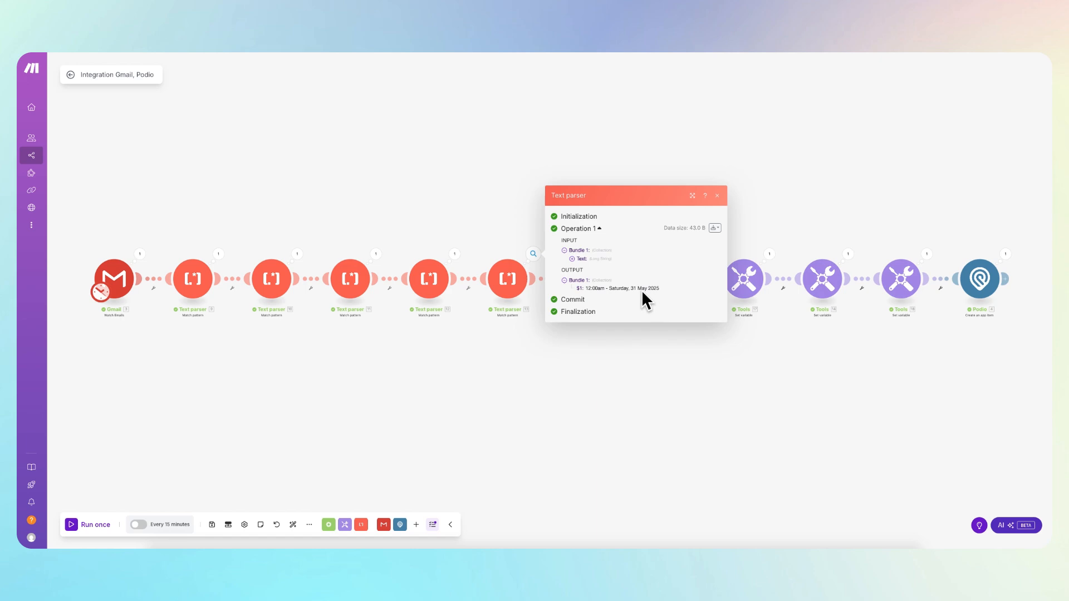
{"action": "left_click_drag", "start_coordinate": [627, 288], "coordinate": [614, 288]}
{"action": "left_click_drag", "start_coordinate": [631, 288], "coordinate": [659, 289]}
{"action": "left_click", "coordinate": [616, 365]}
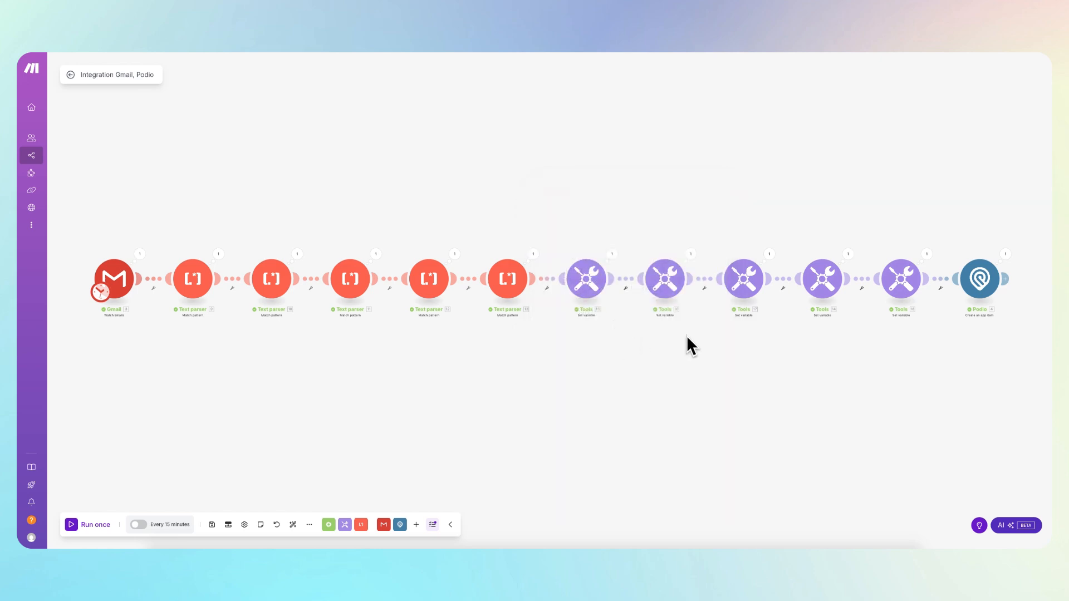
- Examine the datetime_merged variable's value and the parseDate format in parsed_date, closing both modules without saving
{"action": "left_click", "coordinate": [746, 294]}
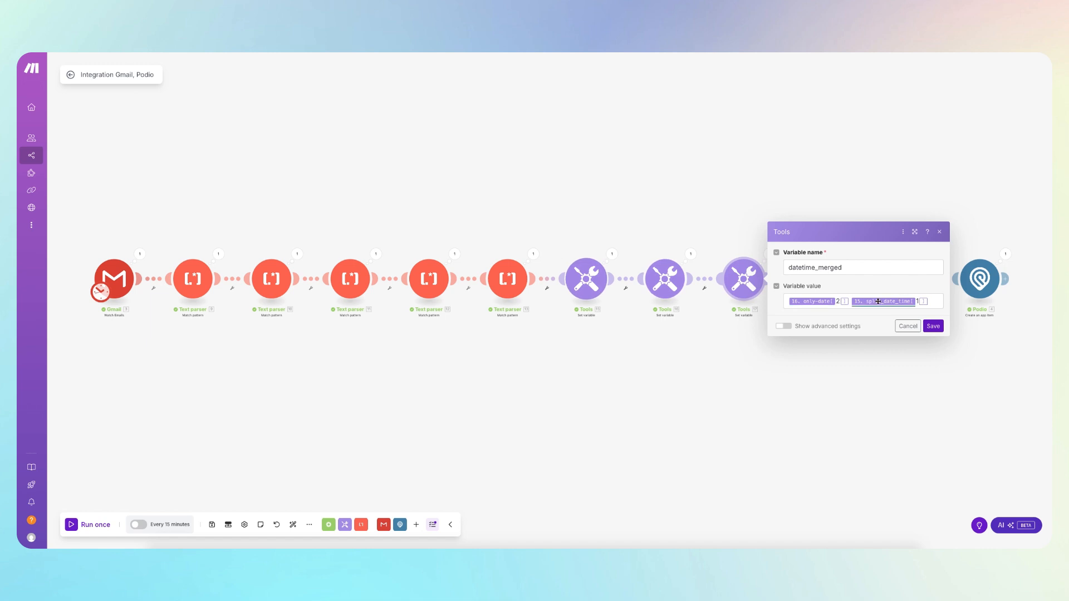
{"action": "left_click", "coordinate": [908, 328]}
{"action": "left_click", "coordinate": [823, 286]}
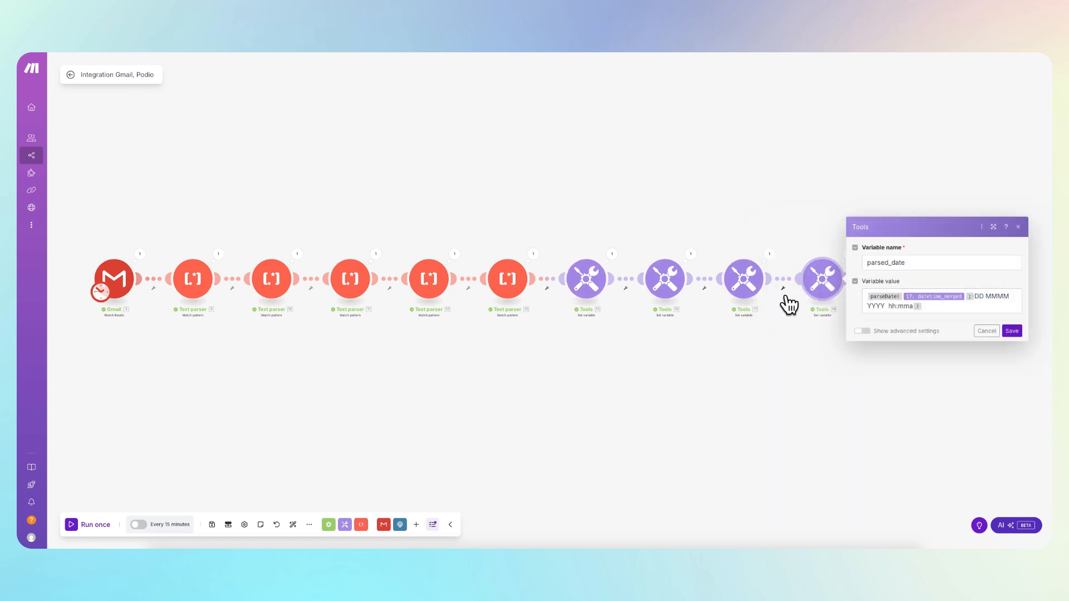
{"action": "mouse_move", "coordinate": [875, 299]}
{"action": "left_click_drag", "start_coordinate": [976, 296], "coordinate": [984, 310]}
{"action": "left_click", "coordinate": [960, 305]}
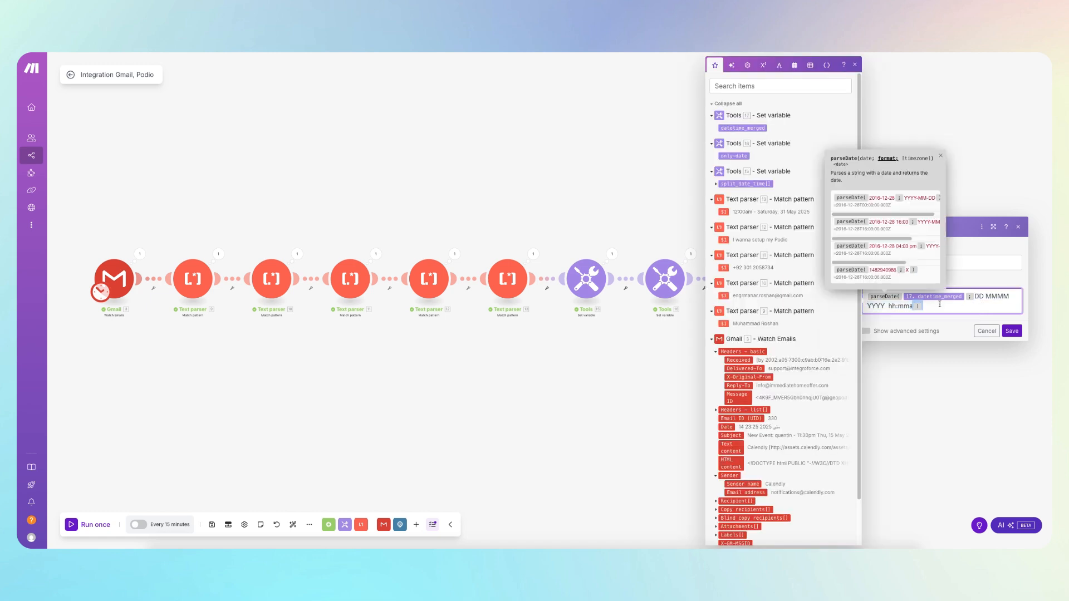
{"action": "left_click", "coordinate": [985, 333]}
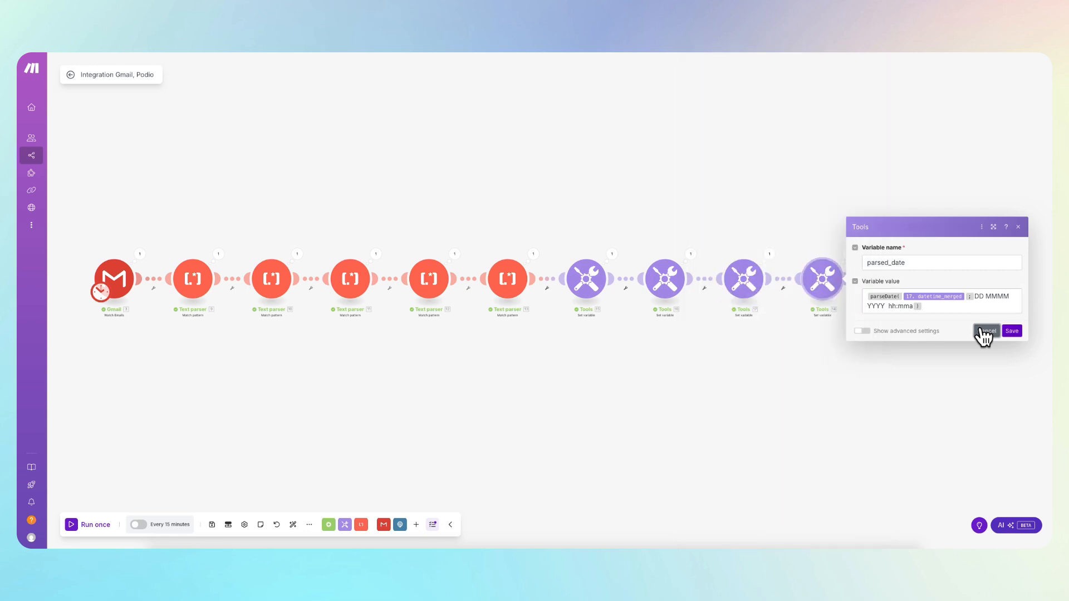
- Examine the formatDate pattern in the event_date variable, and close the module without saving
{"action": "left_click", "coordinate": [907, 284]}
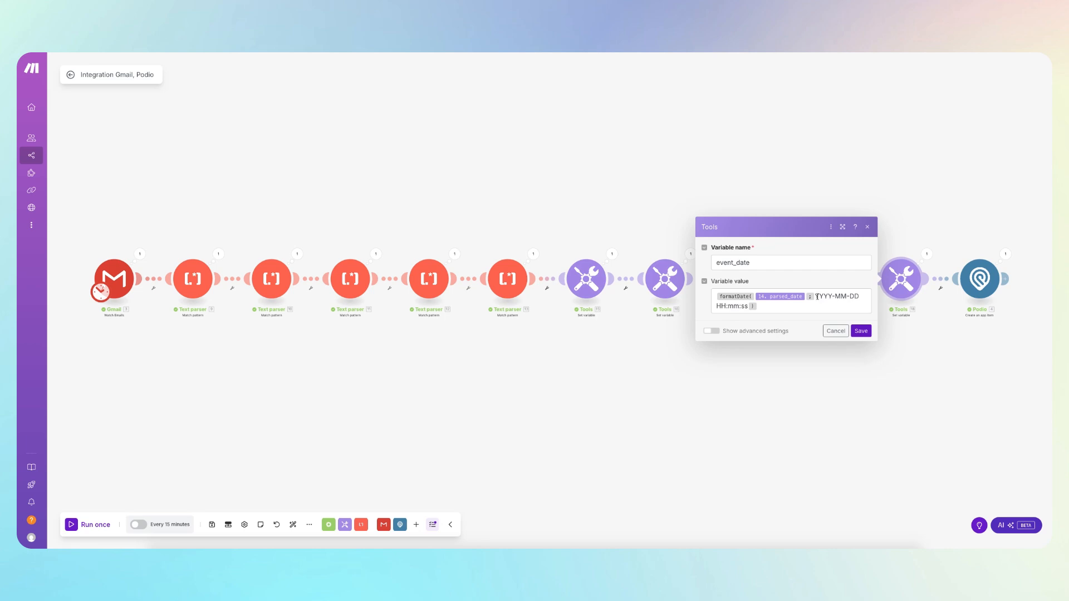
{"action": "left_click_drag", "start_coordinate": [816, 297], "coordinate": [748, 306]}
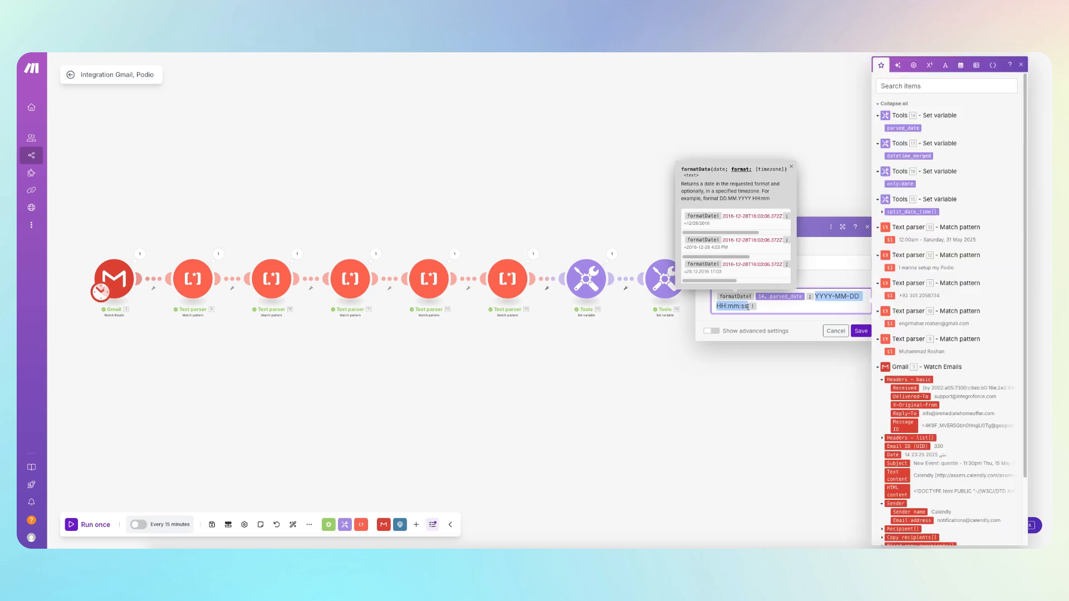
{"action": "left_click", "coordinate": [824, 317]}
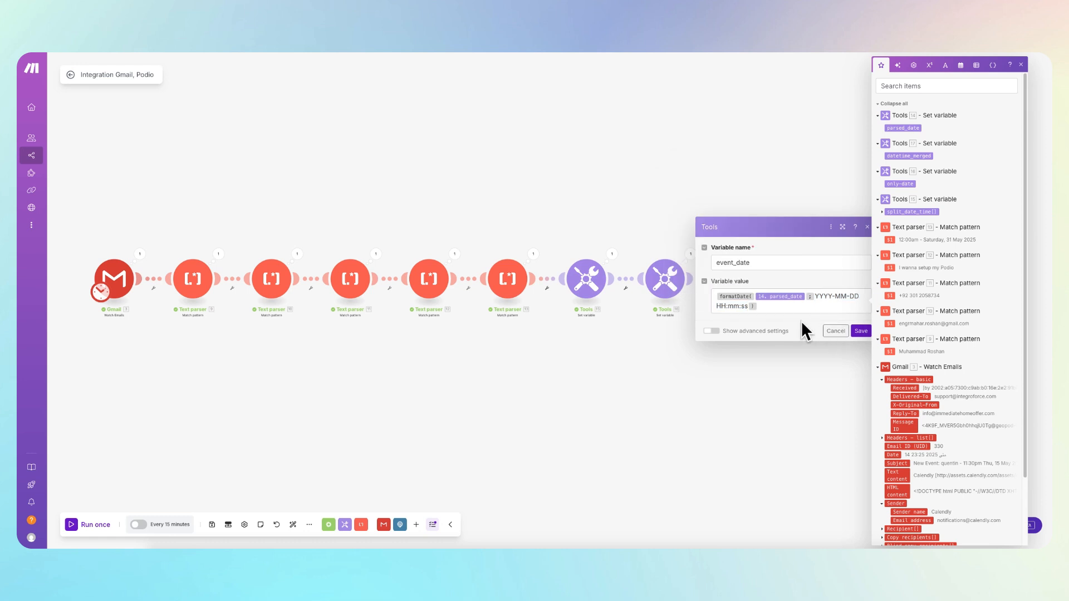
{"action": "left_click", "coordinate": [831, 332]}
- Recheck the parsed_date formula against the datetime_merged module's run output and the variables it combines
{"action": "left_click", "coordinate": [823, 285]}
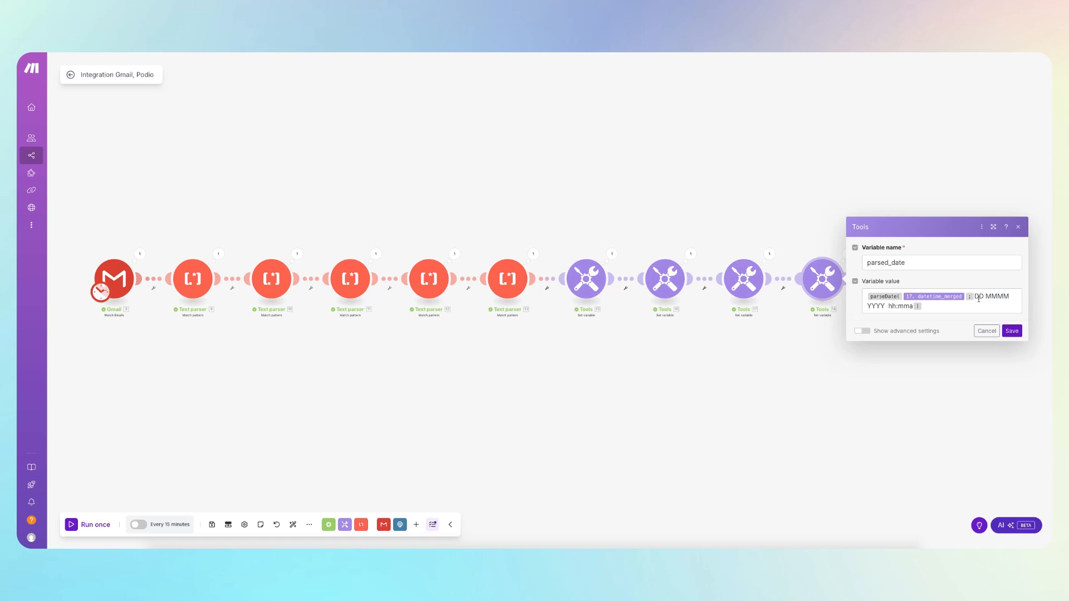
{"action": "left_click", "coordinate": [769, 254]}
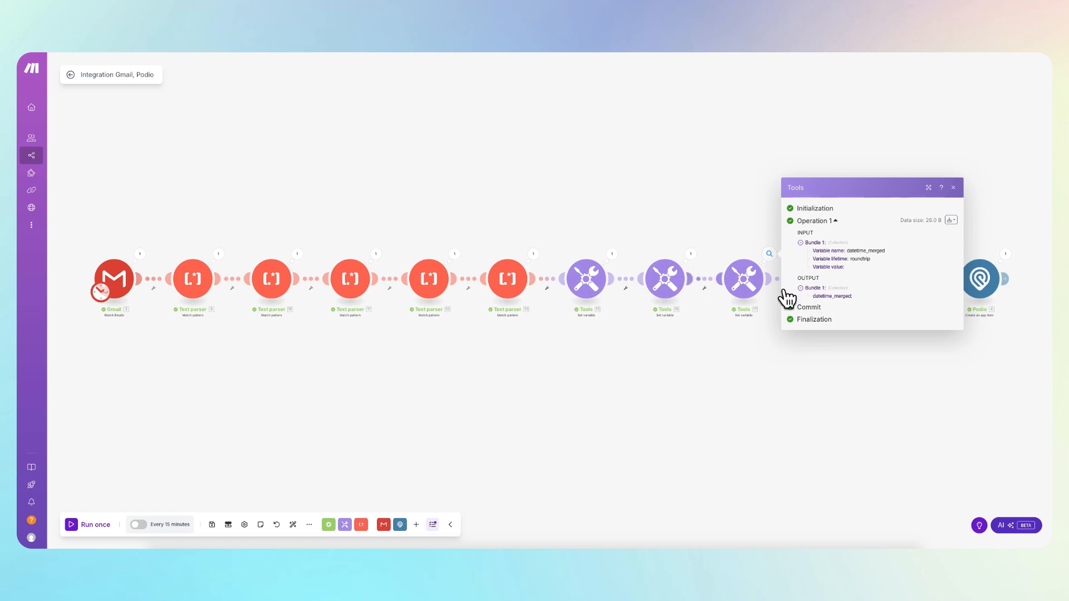
{"action": "left_click", "coordinate": [746, 285]}
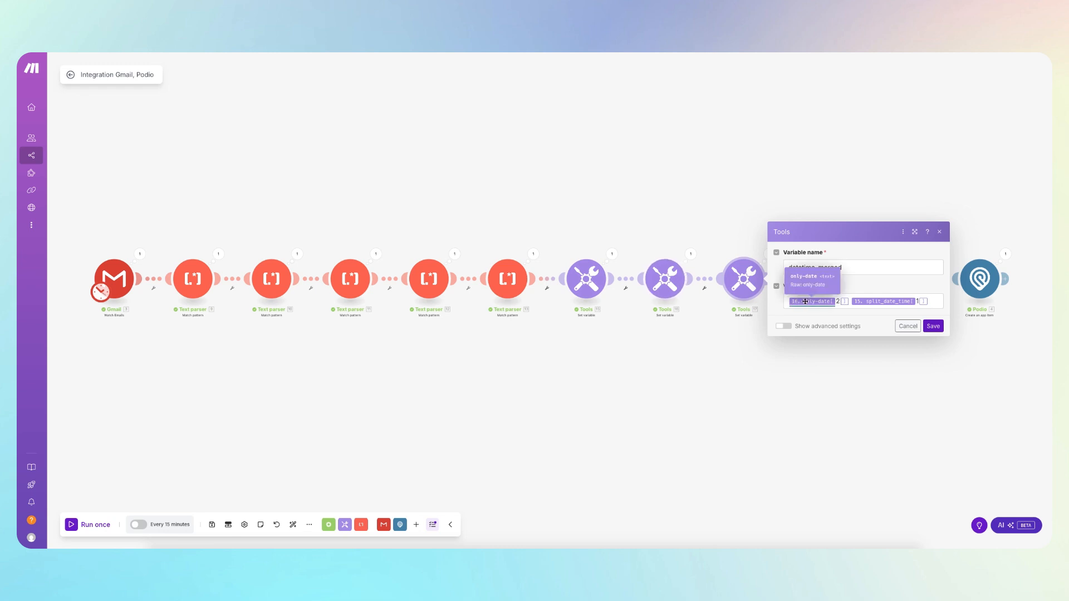
{"action": "left_click", "coordinate": [779, 400]}
- Compare the input date format in parsed_date with the output date format in event_date, leaving both unchanged
{"action": "left_click", "coordinate": [824, 279]}
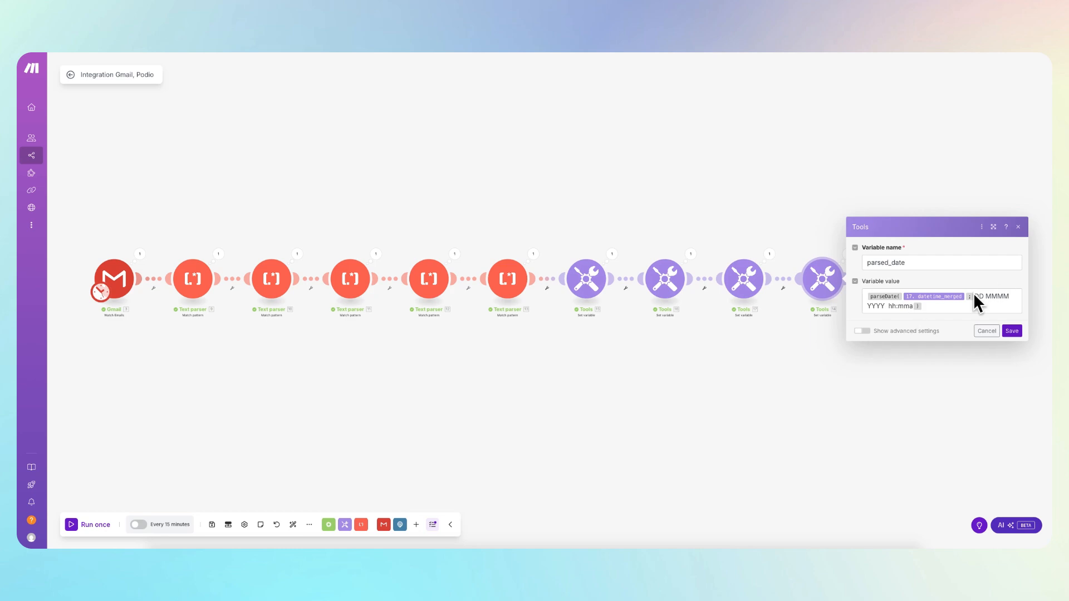
{"action": "left_click_drag", "start_coordinate": [976, 299], "coordinate": [910, 307]}
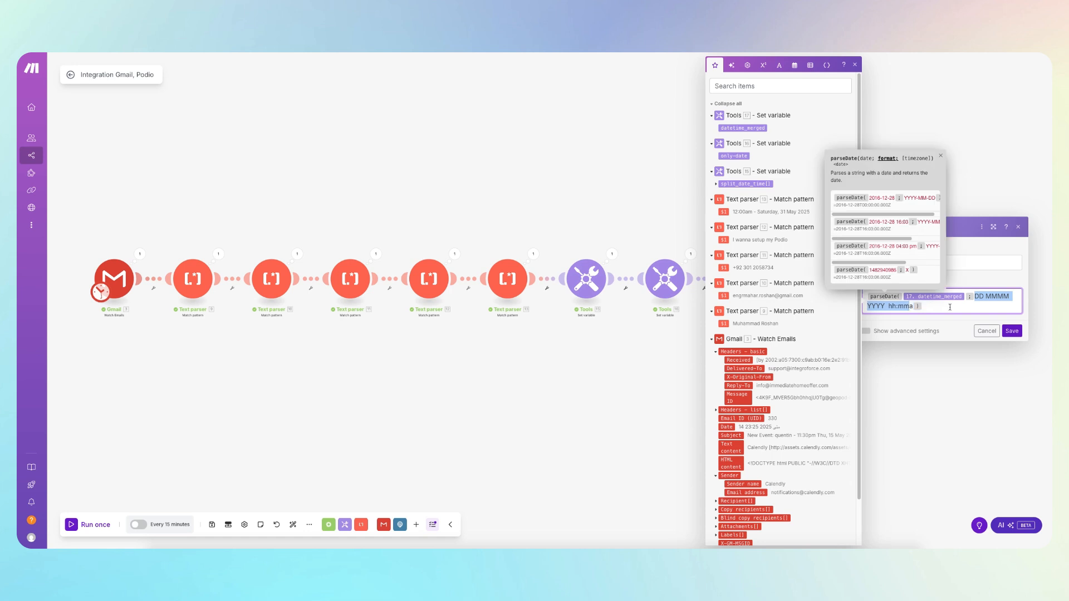
{"action": "left_click", "coordinate": [680, 348]}
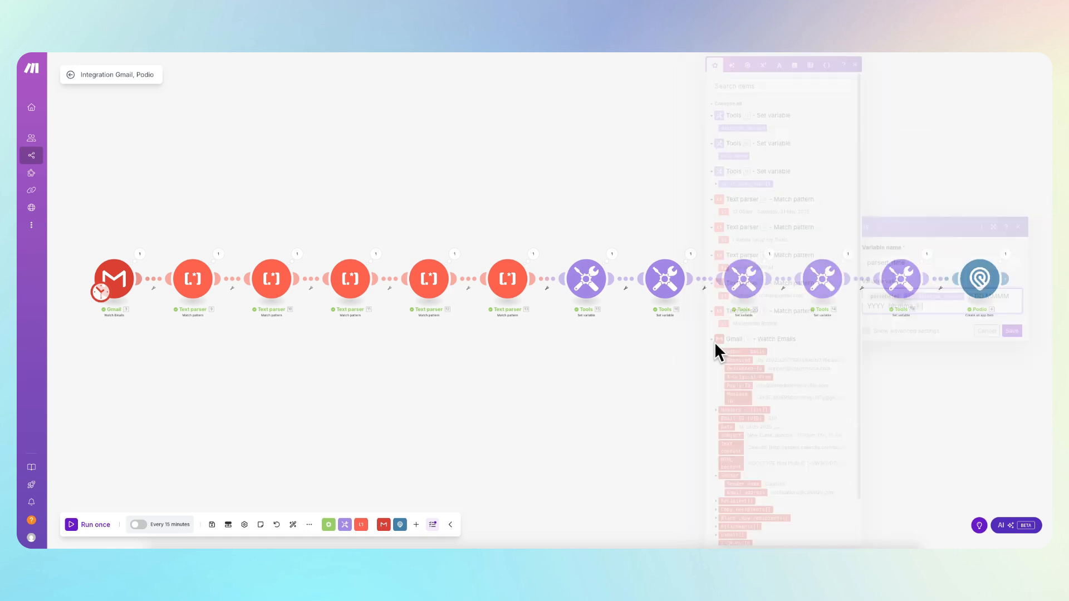
{"action": "left_click", "coordinate": [890, 283]}
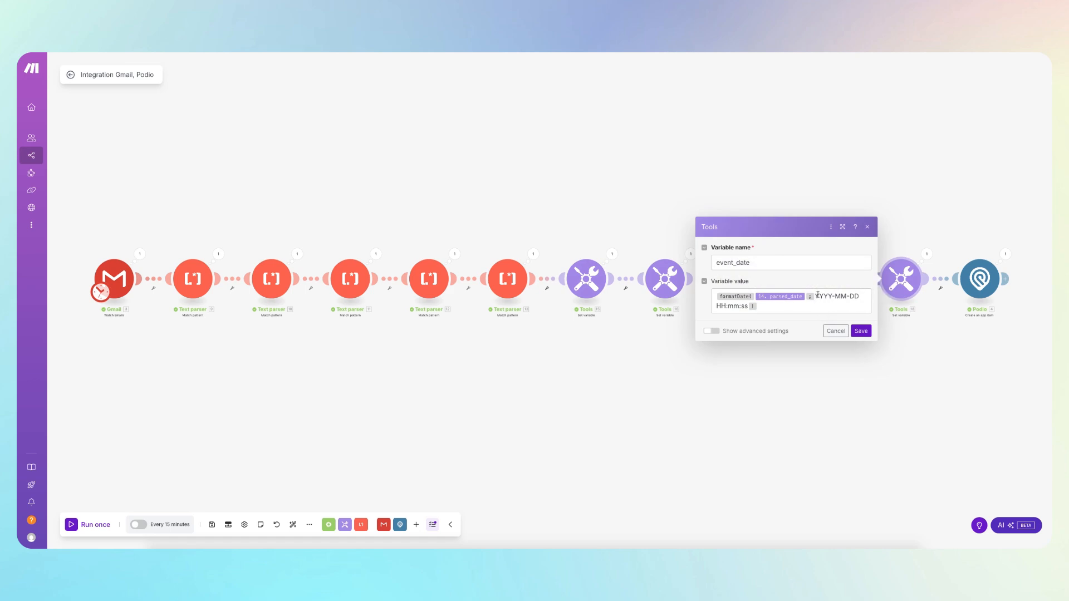
{"action": "left_click_drag", "start_coordinate": [817, 296], "coordinate": [745, 308]}
{"action": "left_click", "coordinate": [836, 331]}
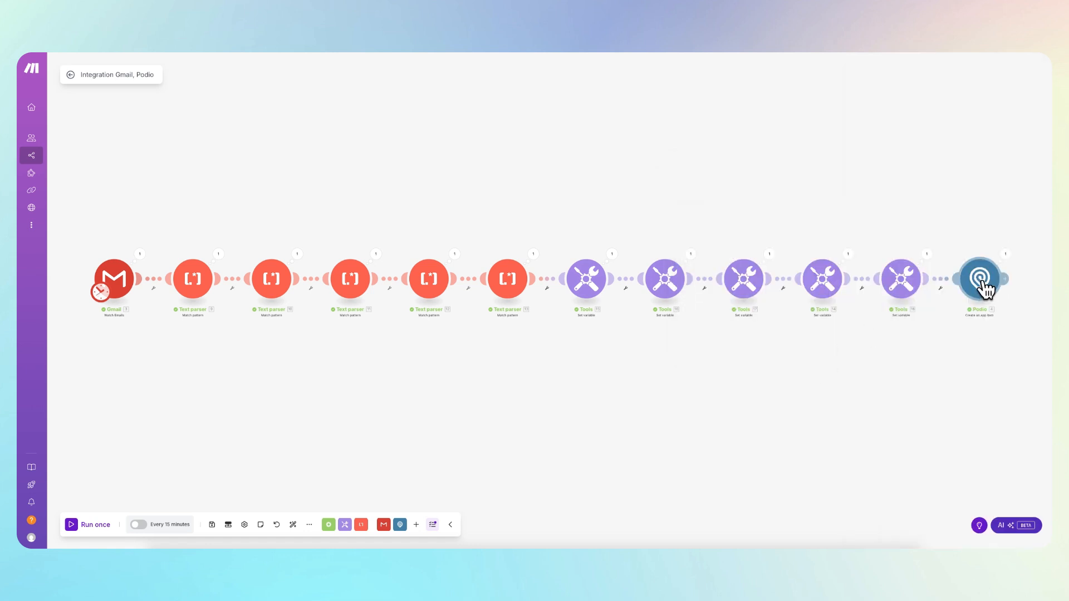
- Examine the Podio module's Calendly Events mappings for name, phone, email, text and event start date, and close it without saving
{"action": "left_click", "coordinate": [983, 290]}
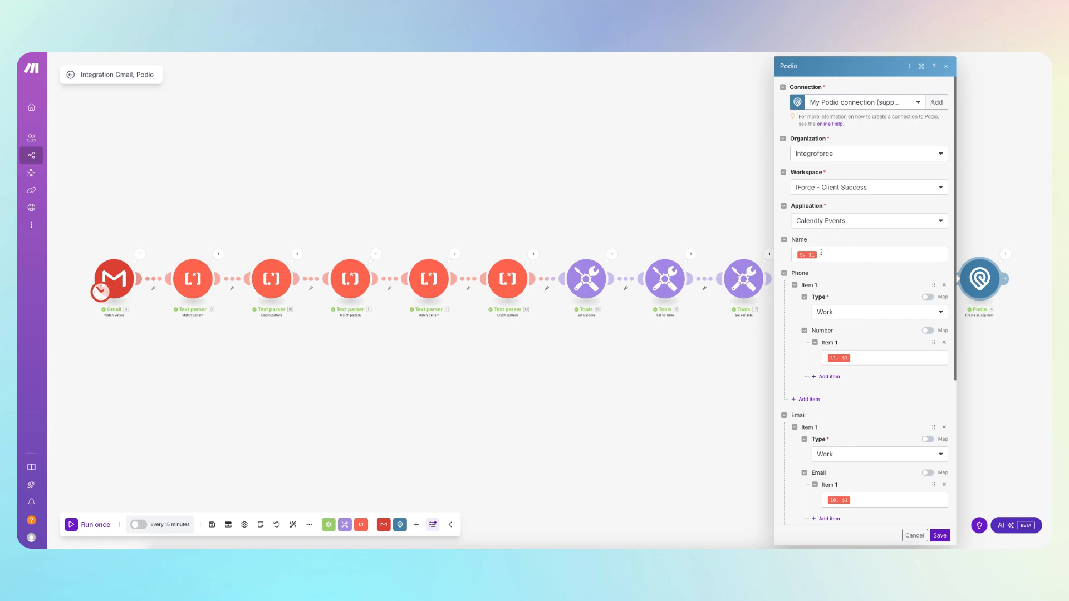
{"action": "scroll", "coordinate": [820, 248], "scroll_direction": "down", "scroll_amount": 1}
{"action": "mouse_move", "coordinate": [804, 225]}
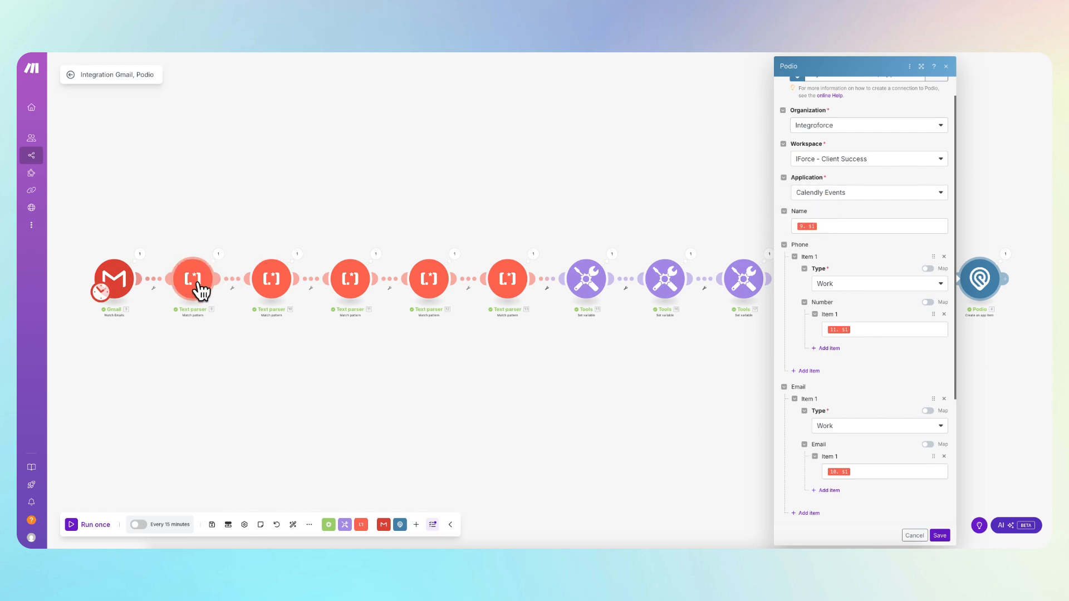
{"action": "scroll", "coordinate": [842, 241], "scroll_direction": "down", "scroll_amount": 1}
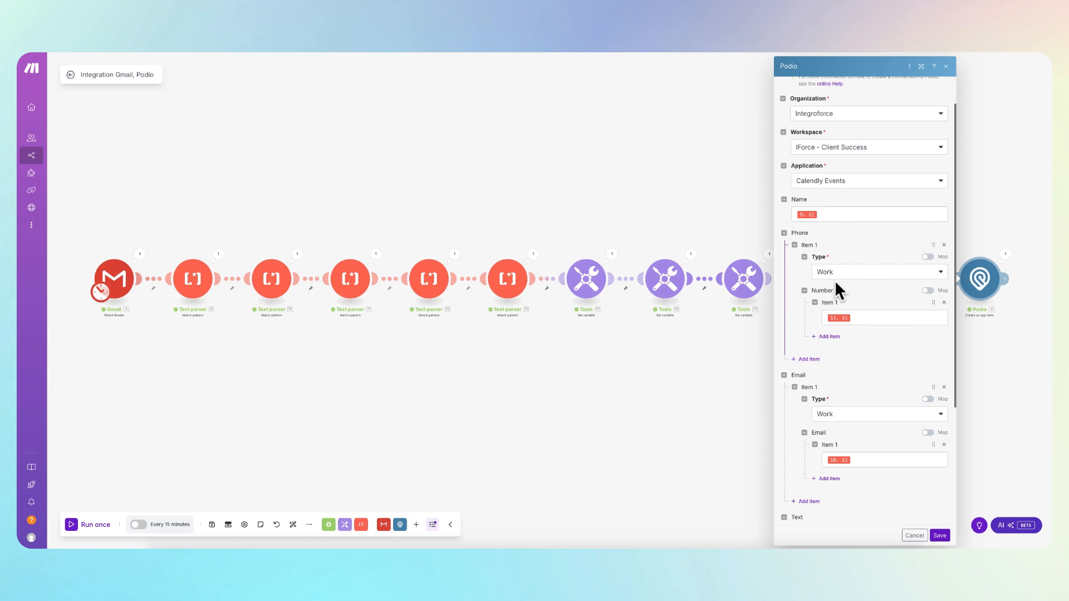
{"action": "scroll", "coordinate": [838, 275], "scroll_direction": "down", "scroll_amount": 2}
{"action": "scroll", "coordinate": [831, 309], "scroll_direction": "down", "scroll_amount": 1}
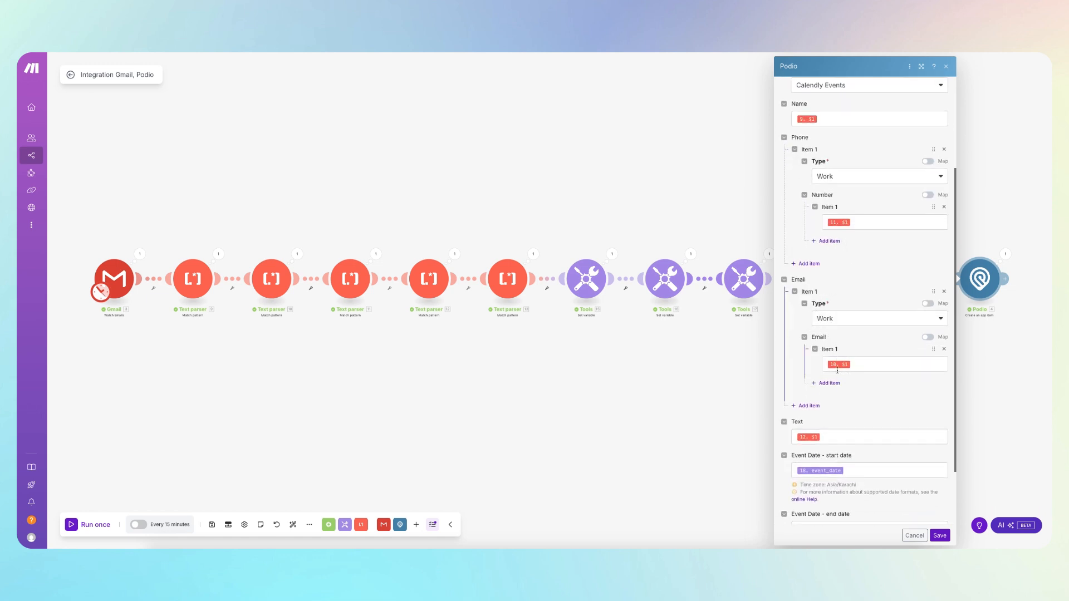
{"action": "scroll", "coordinate": [838, 320], "scroll_direction": "down", "scroll_amount": 2}
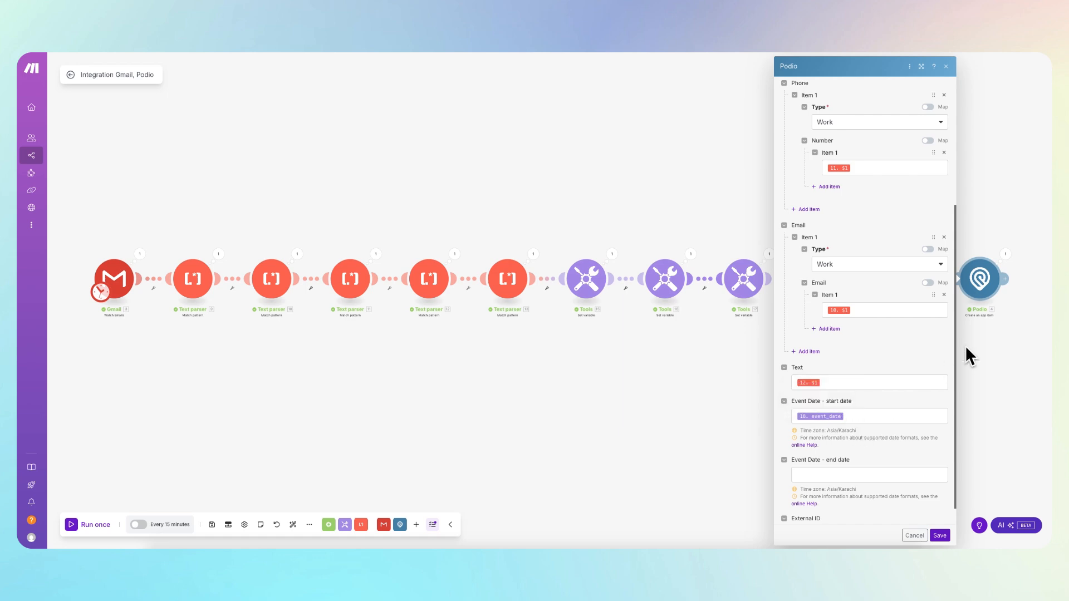
{"action": "left_click", "coordinate": [980, 359]}
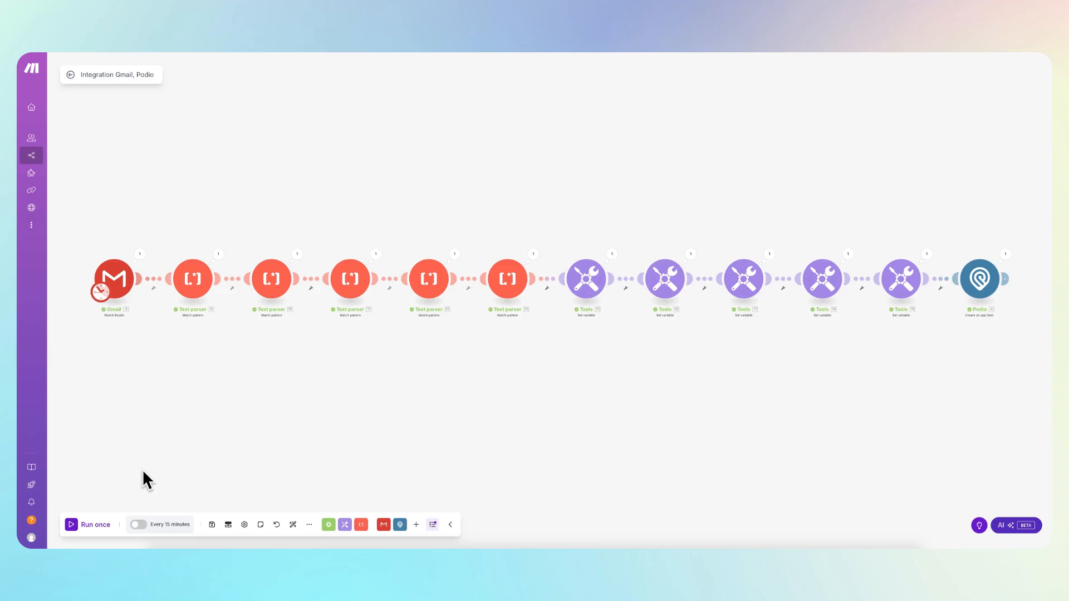
- Run the scenario once and inspect the Gmail module's run output
{"action": "left_click", "coordinate": [72, 525]}
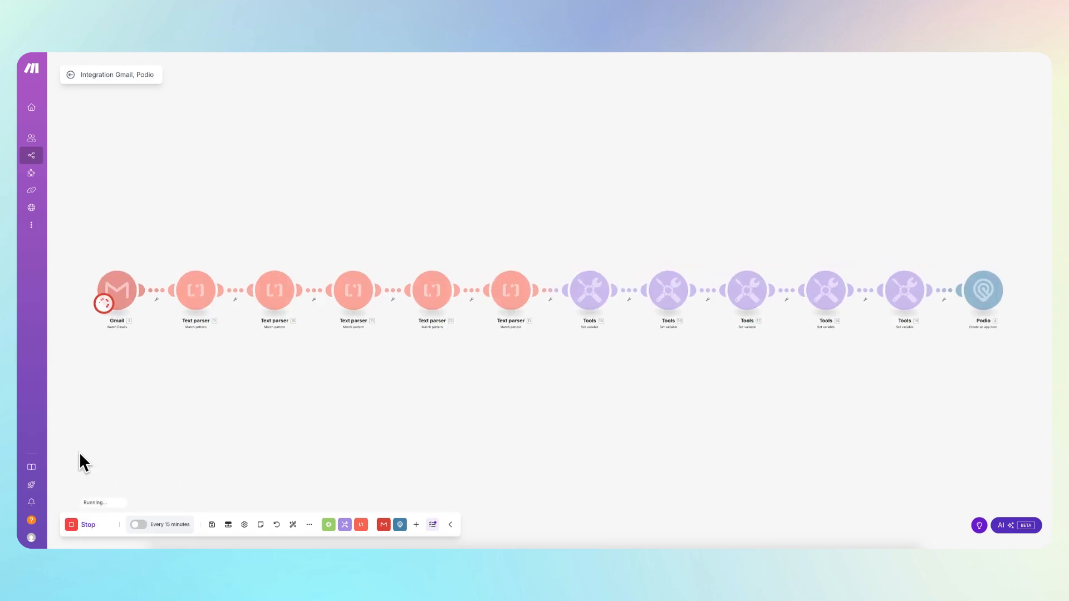
{"action": "left_click", "coordinate": [139, 271]}
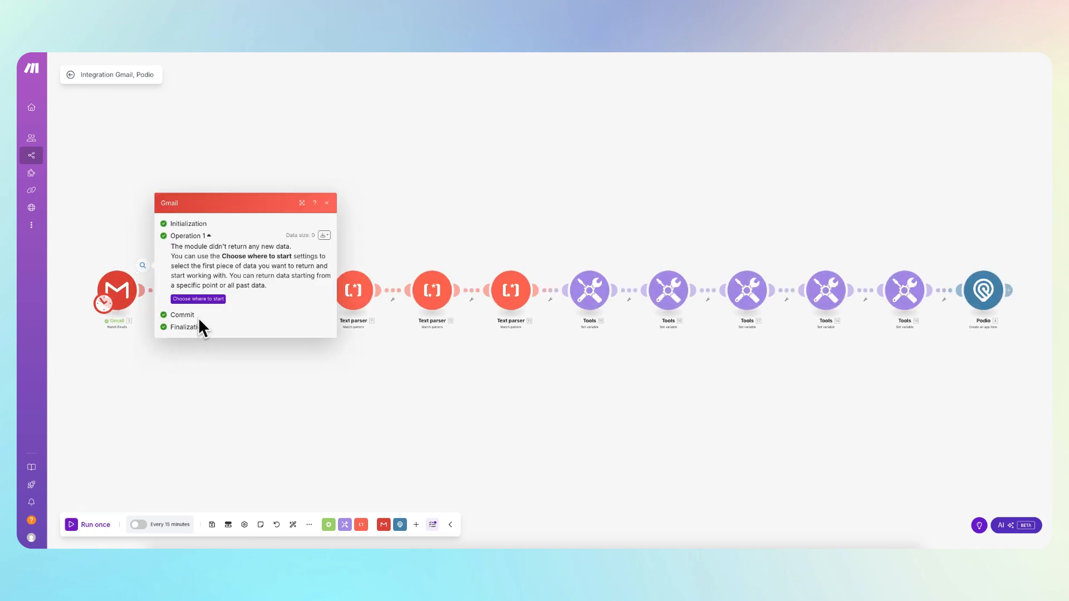
- Set the Gmail trigger to start from the selected Calendly email dated 29/05/2025, and run the scenario once again
{"action": "left_click", "coordinate": [198, 300]}
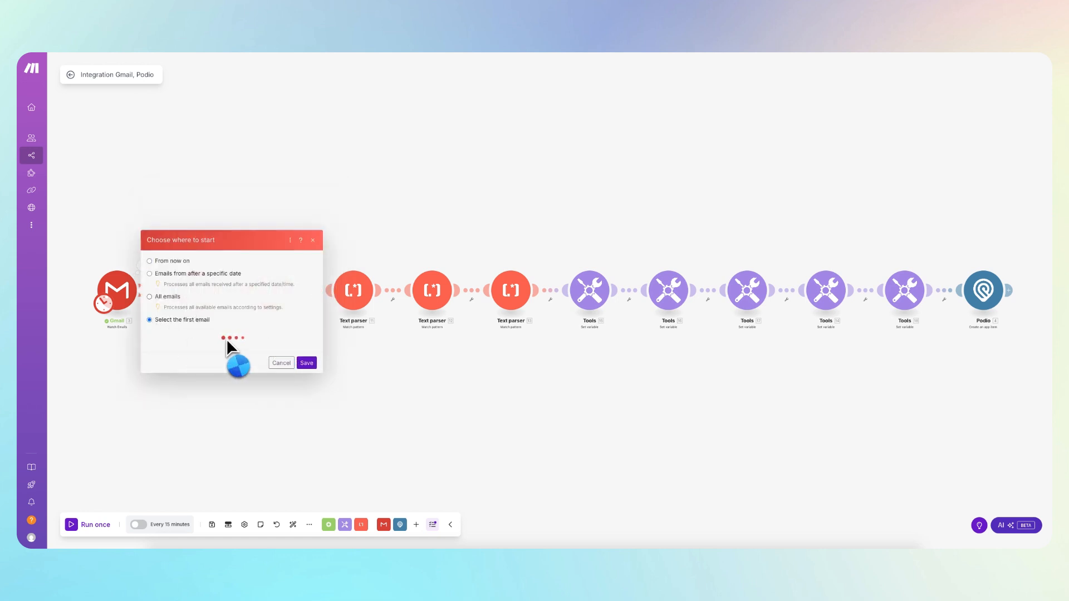
{"action": "left_click", "coordinate": [210, 313]}
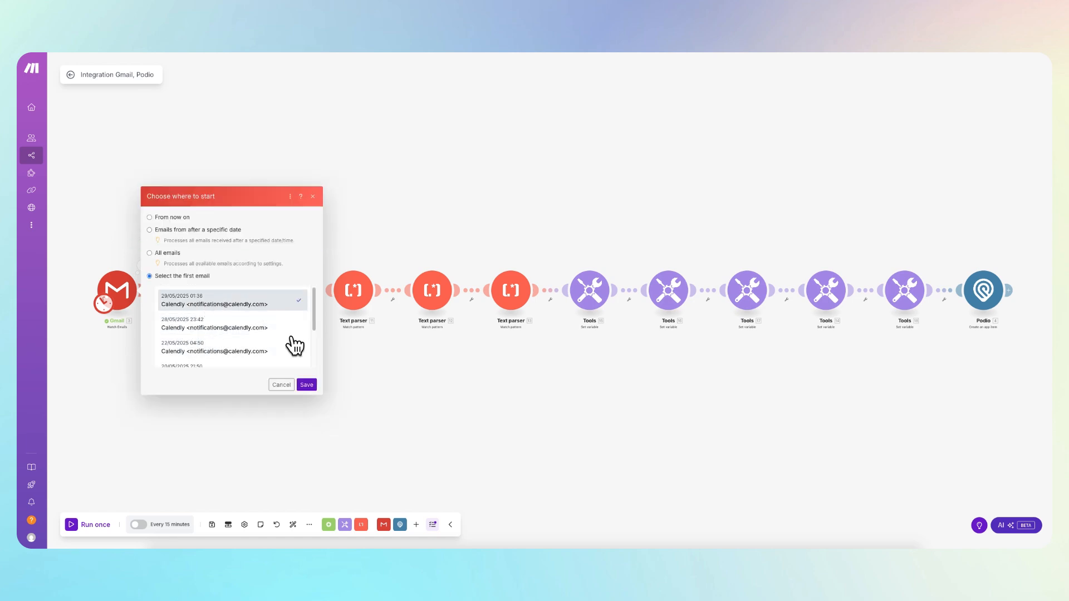
{"action": "left_click", "coordinate": [307, 385]}
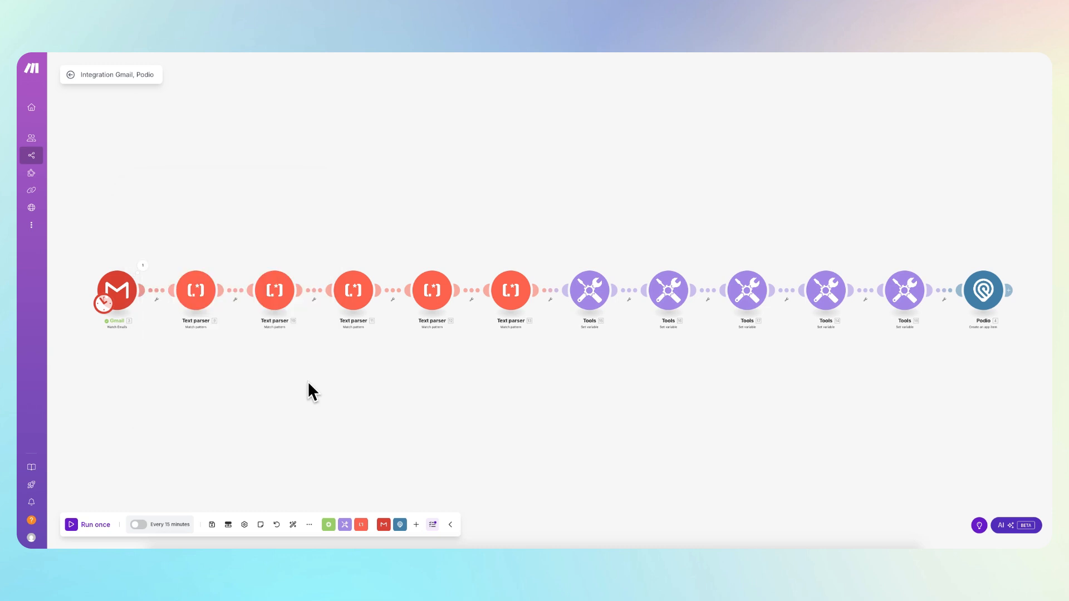
{"action": "left_click", "coordinate": [71, 525]}
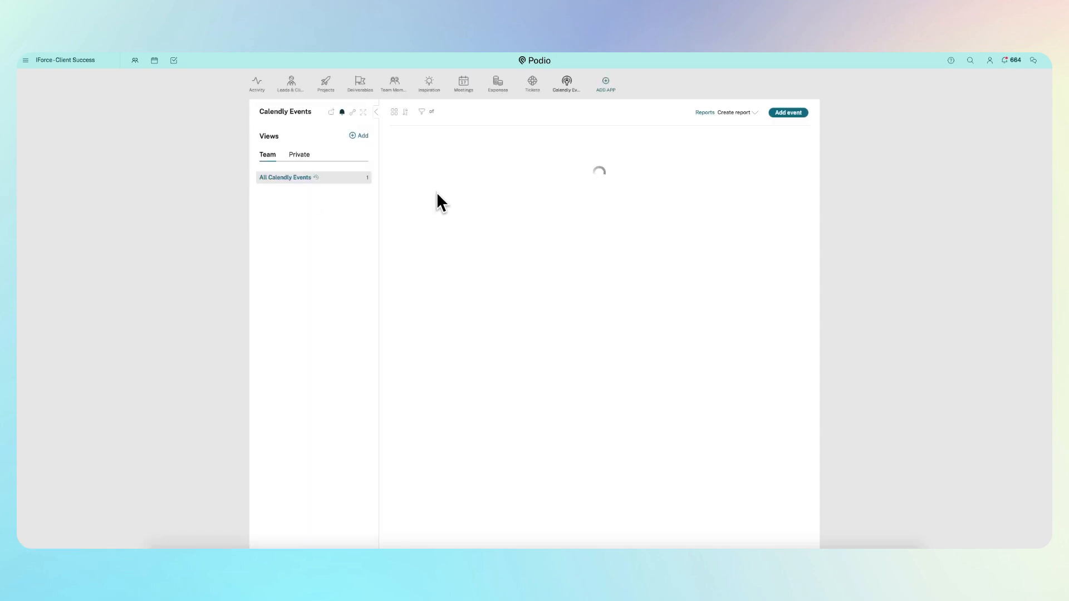
- In Podio, show the Calendly Events items as a table and open the created item to check its fields
{"action": "left_click", "coordinate": [395, 112]}
{"action": "left_click", "coordinate": [433, 157]}
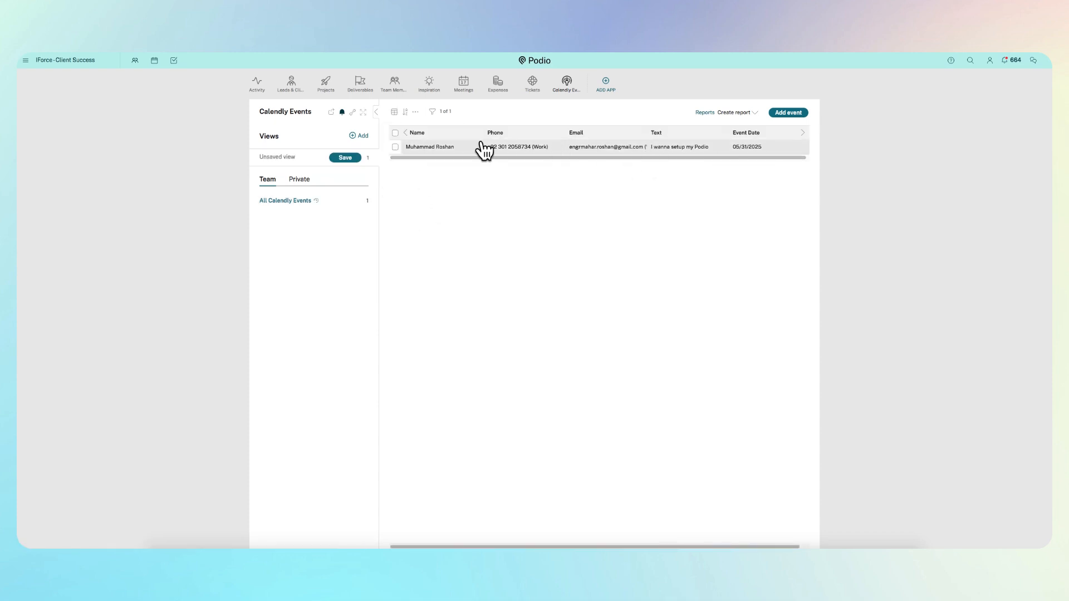
{"action": "left_click", "coordinate": [430, 148]}
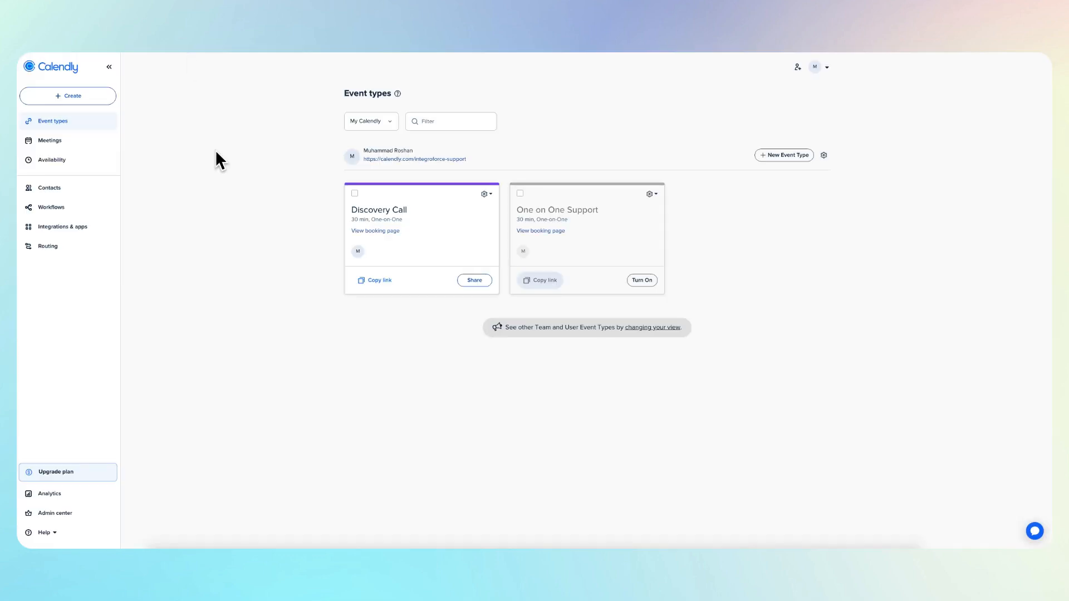
- In Calendly, look through the Workflows page and the available Integrations & apps
{"action": "left_click", "coordinate": [52, 209]}
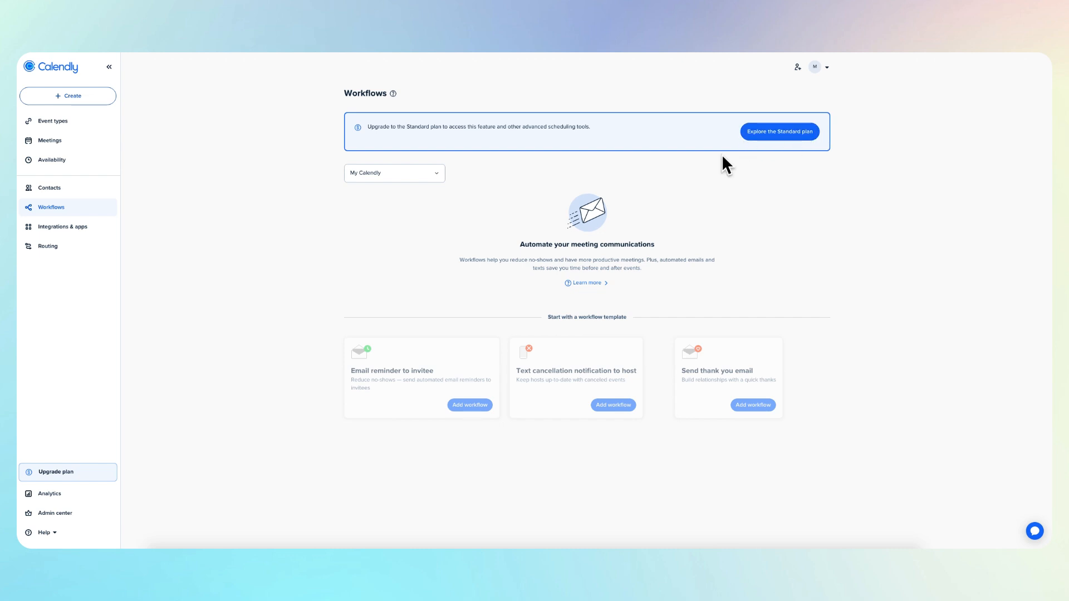
{"action": "left_click", "coordinate": [60, 228]}
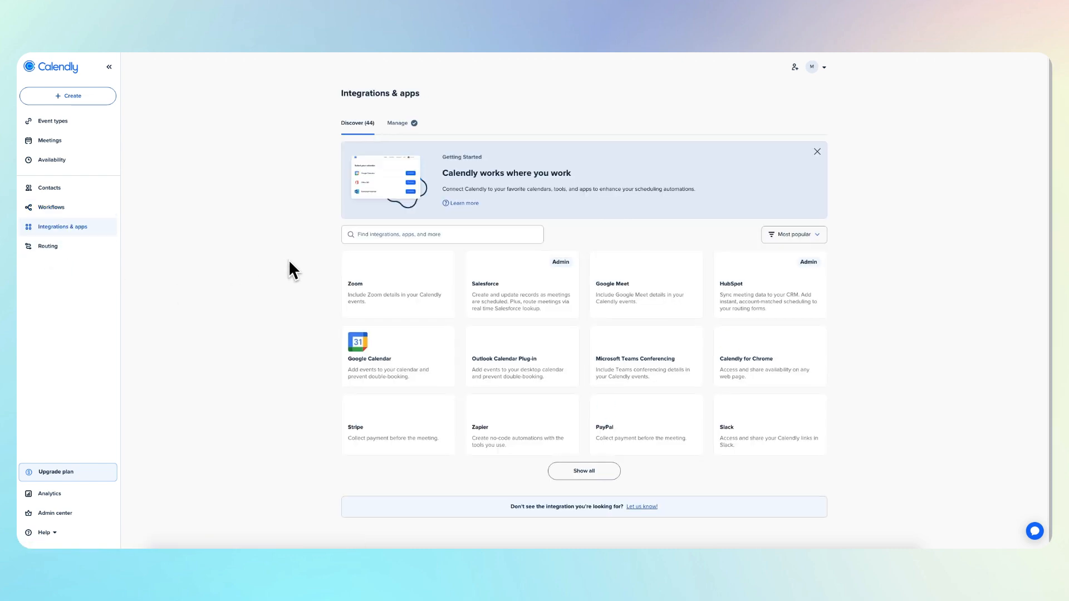